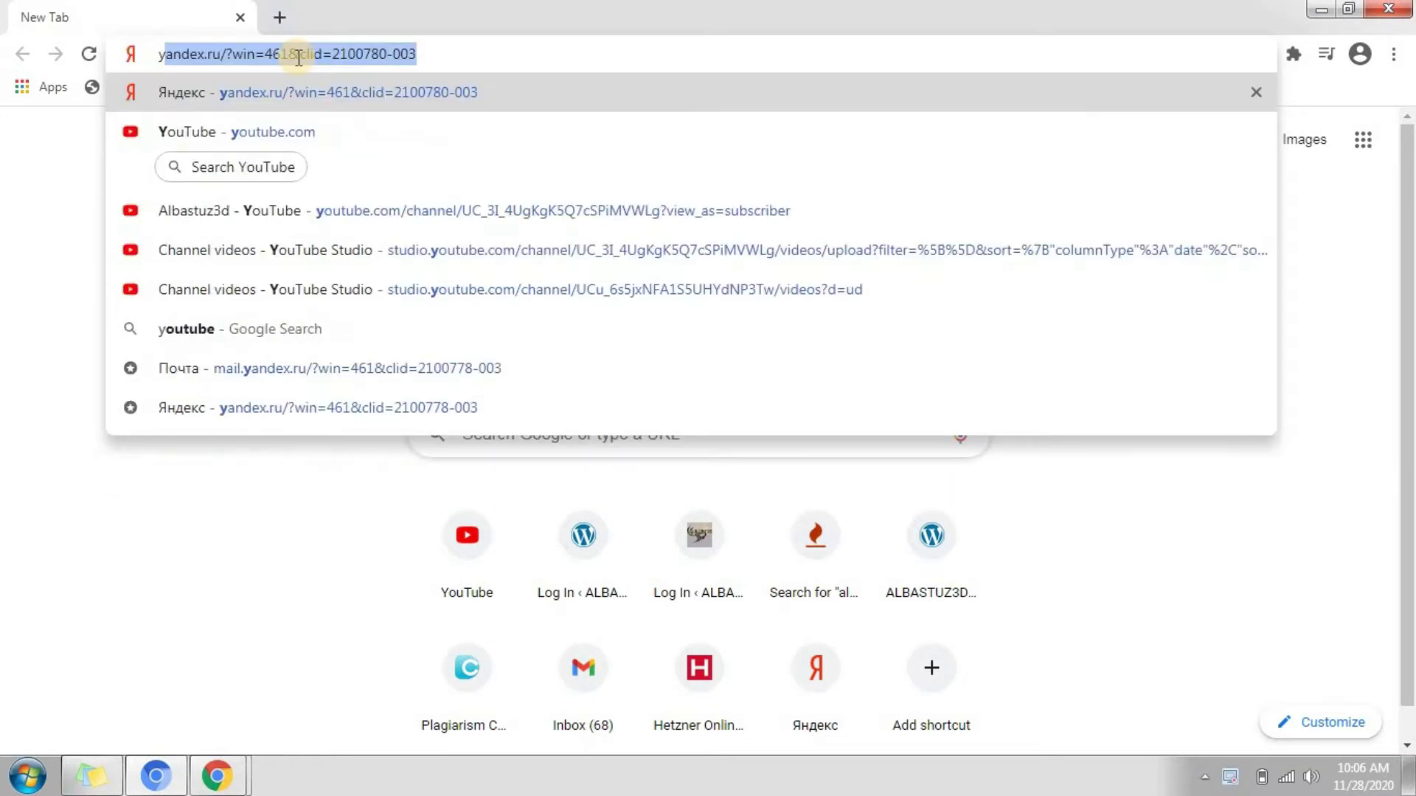
# - Open the youtube.com home page in the browser
pyautogui.write('outu')
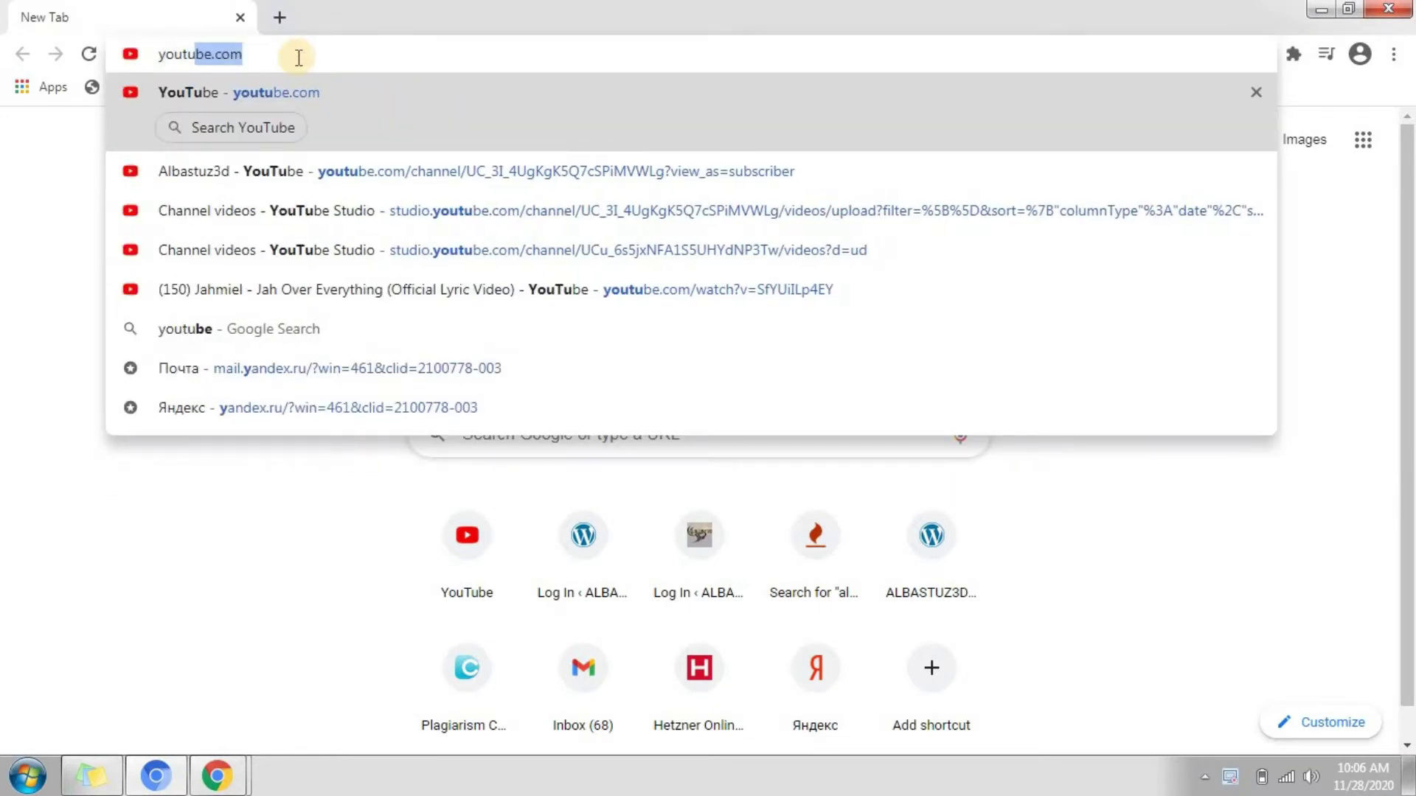
pyautogui.write('be.')
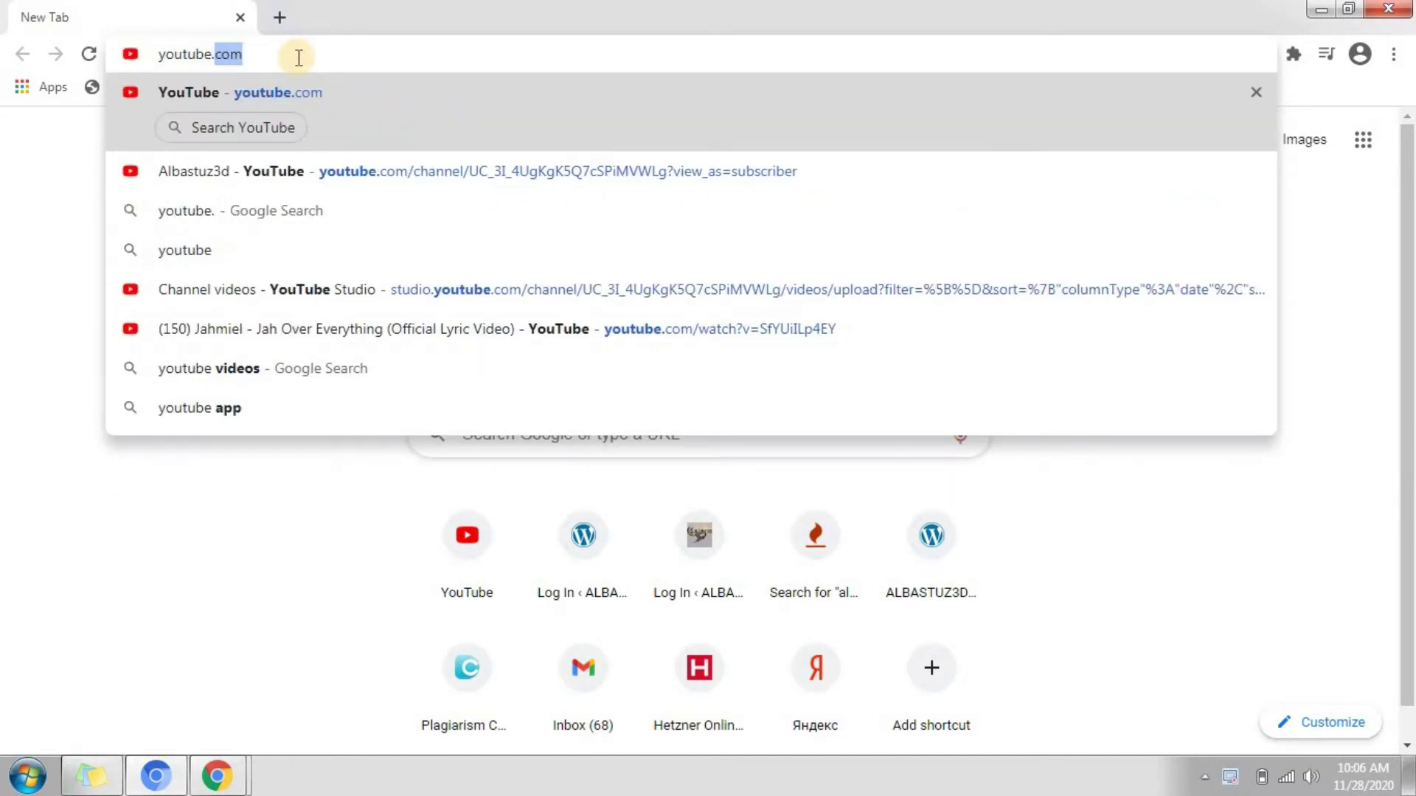
pyautogui.write('com')
pyautogui.press('Return')
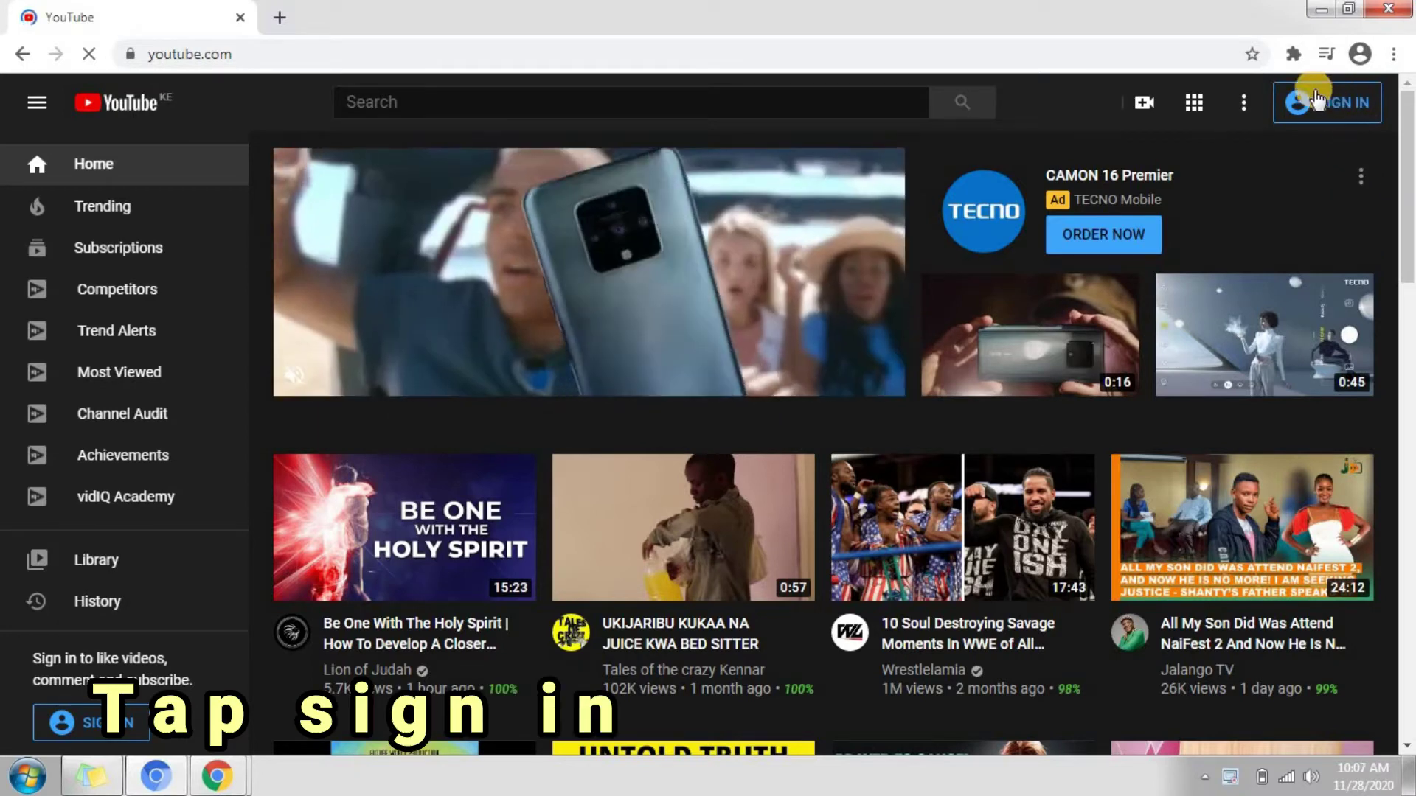
# - Sign in to YouTube with the second listed Google account, entering the account password
pyautogui.click(1336, 110)
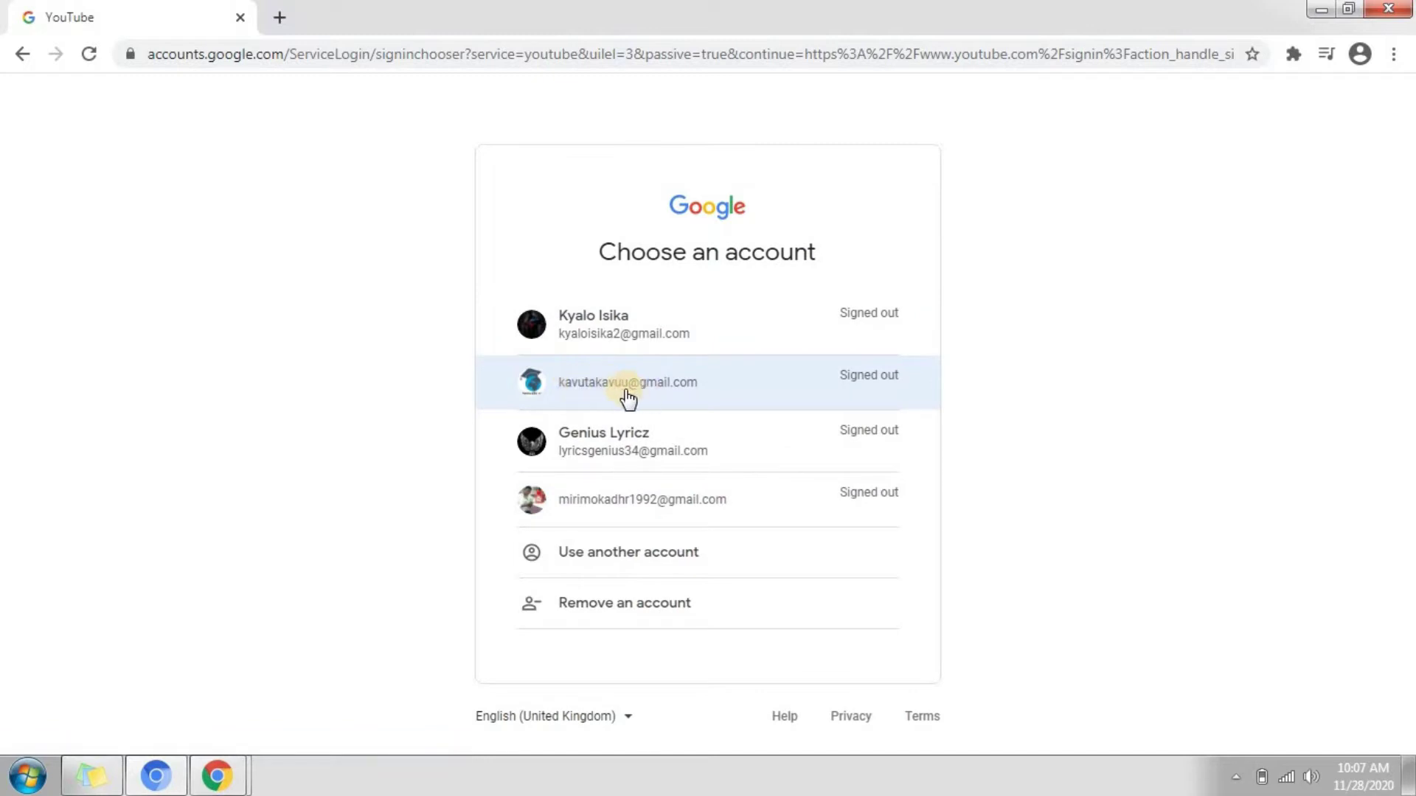
pyautogui.click(624, 391)
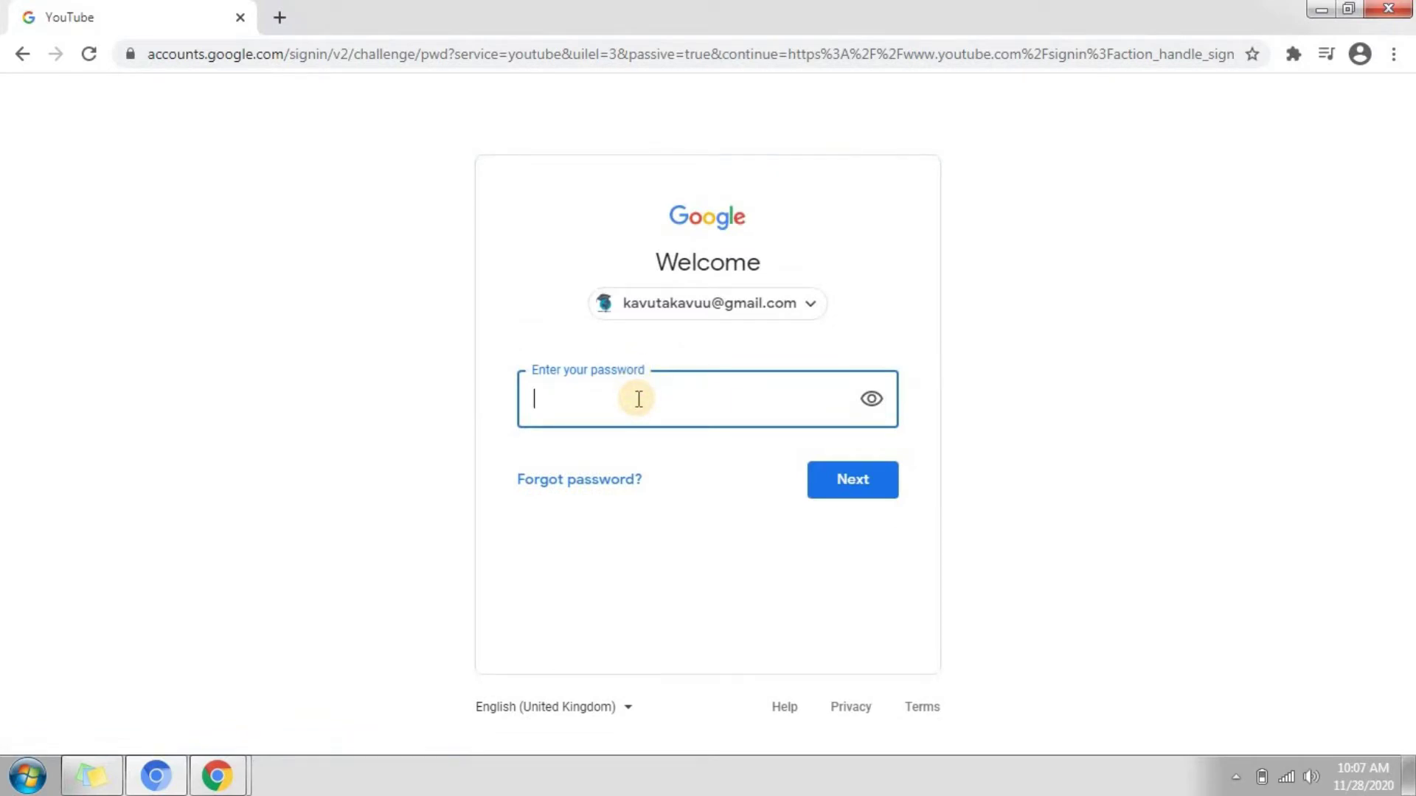
pyautogui.write('•')
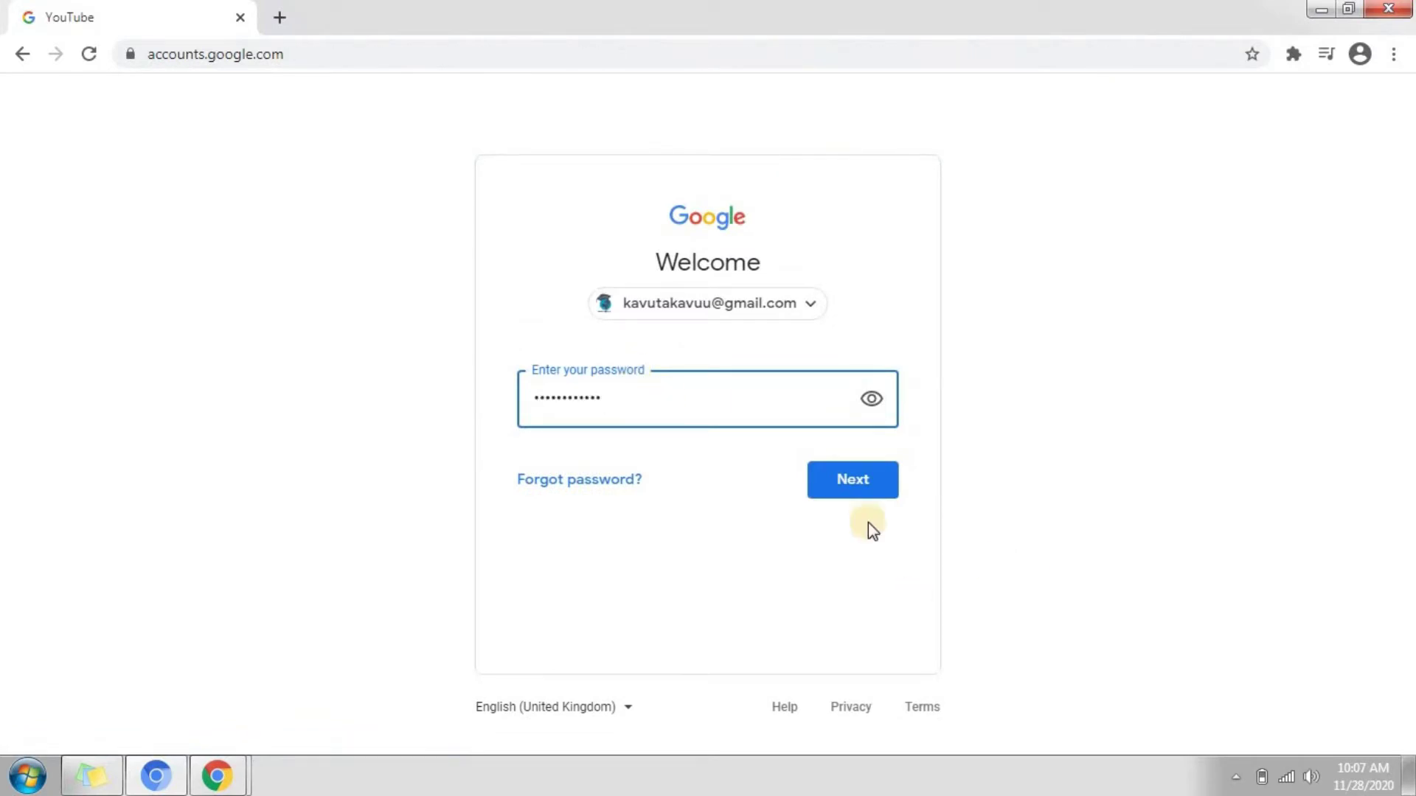
pyautogui.click(856, 485)
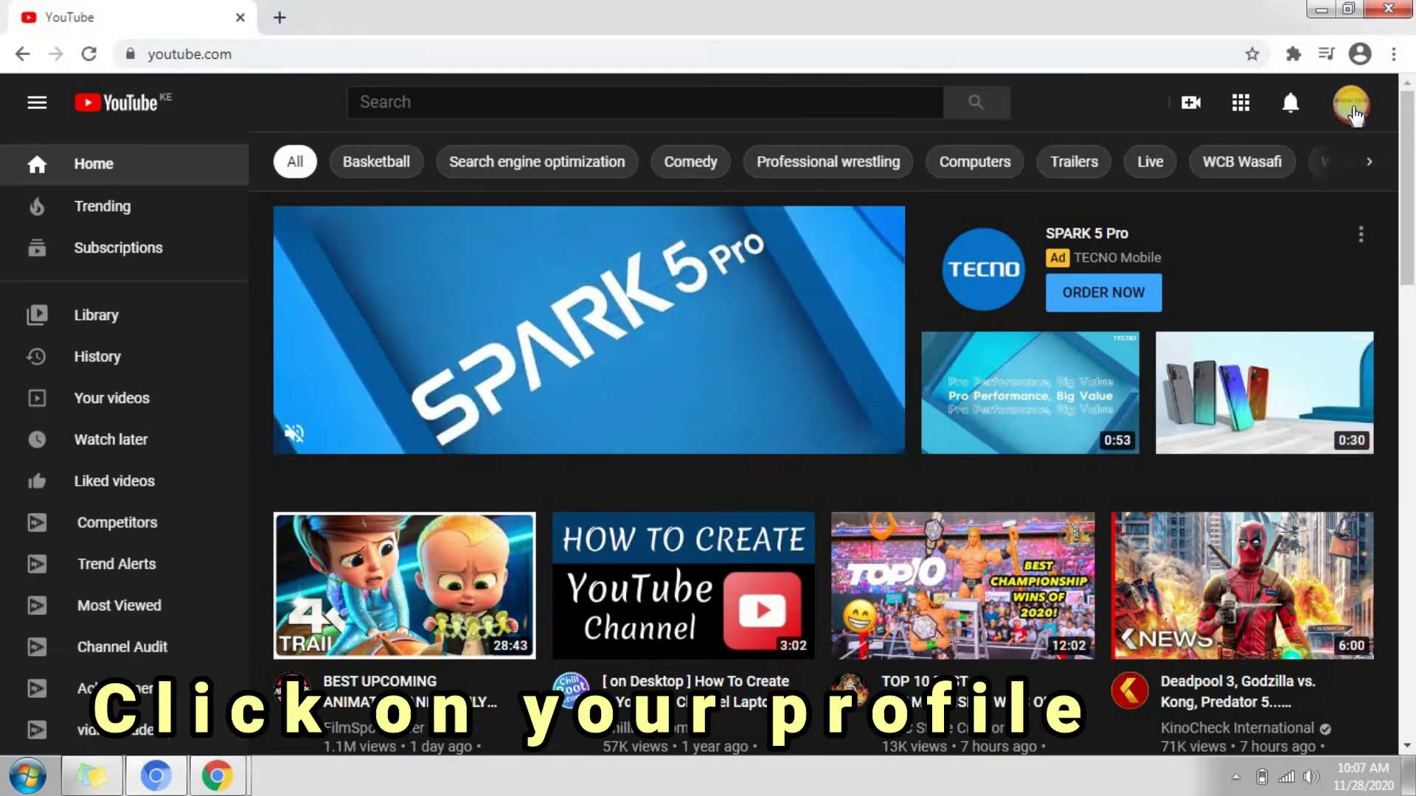
# - Open YouTube Studio for the signed-in account
pyautogui.click(1352, 109)
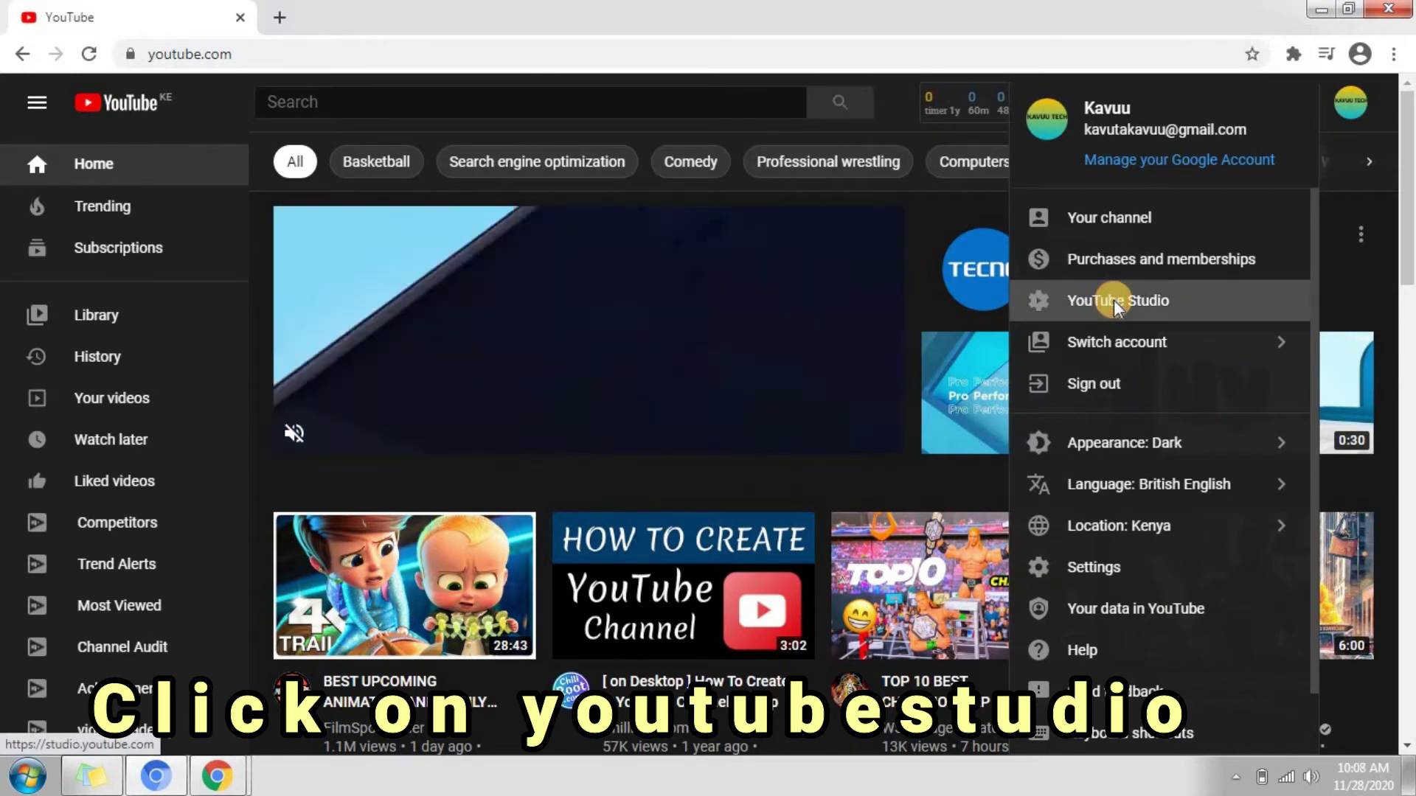
pyautogui.click(1113, 299)
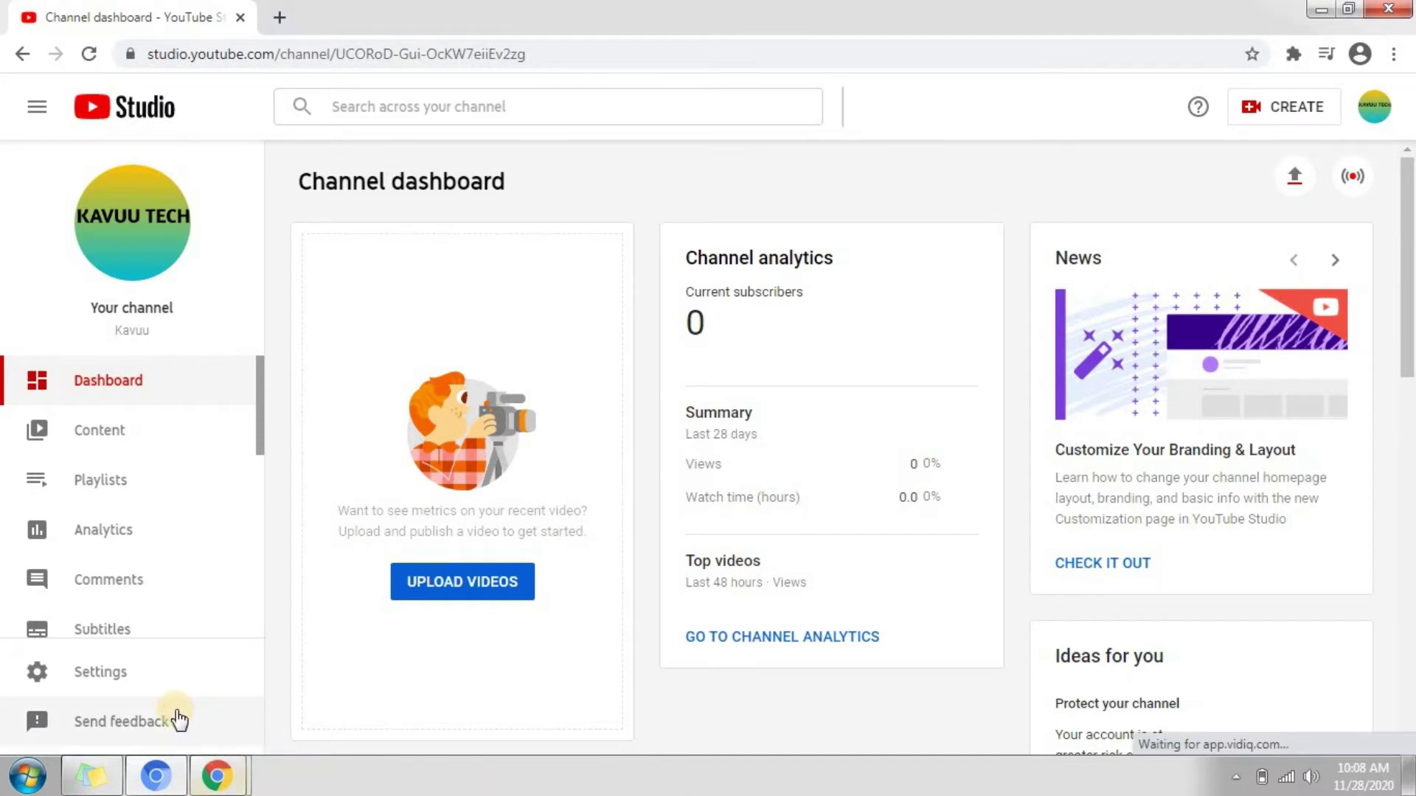
pyautogui.moveTo(313, 746); pyautogui.dragTo(90, 671)
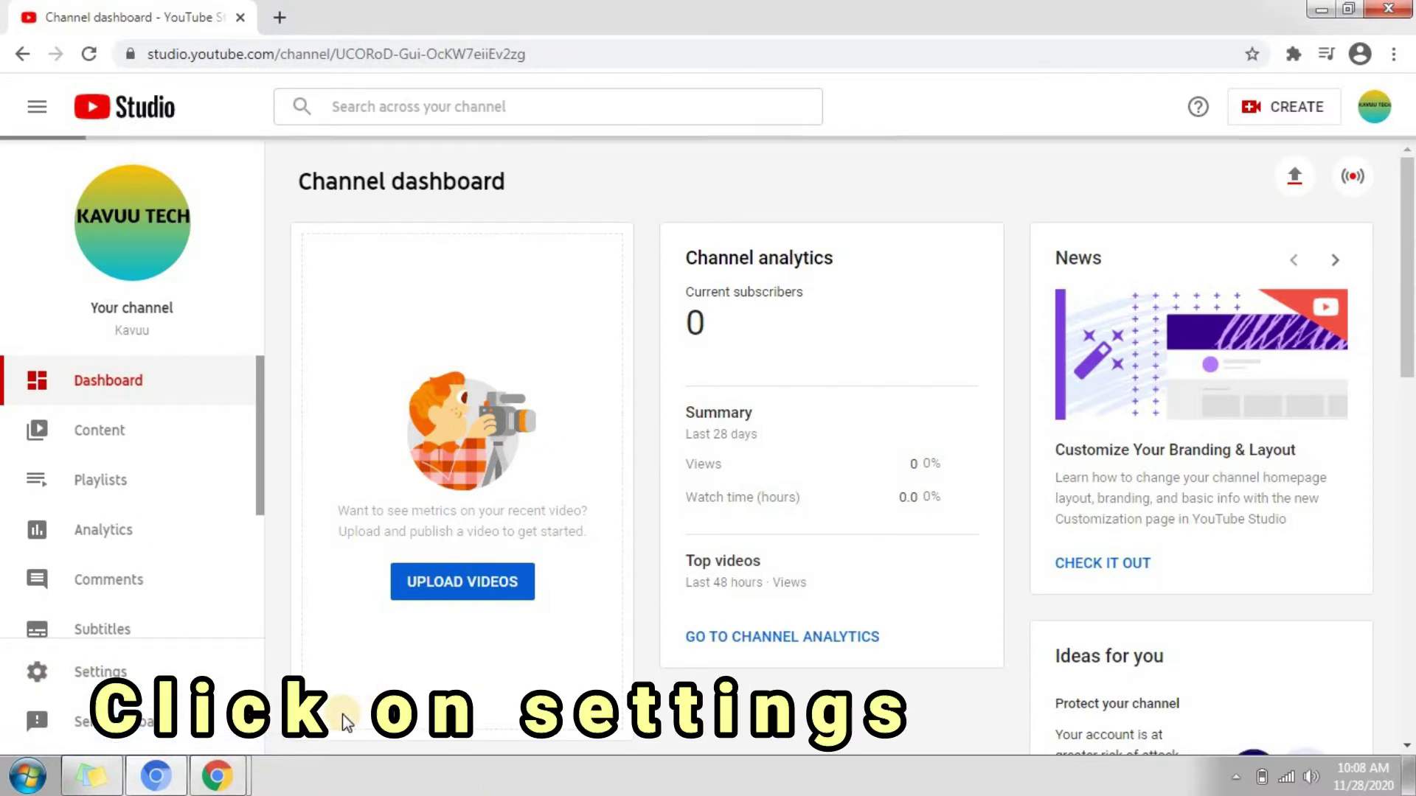
# - Open the Advanced settings of the channel in YouTube Studio's settings
pyautogui.click(115, 676)
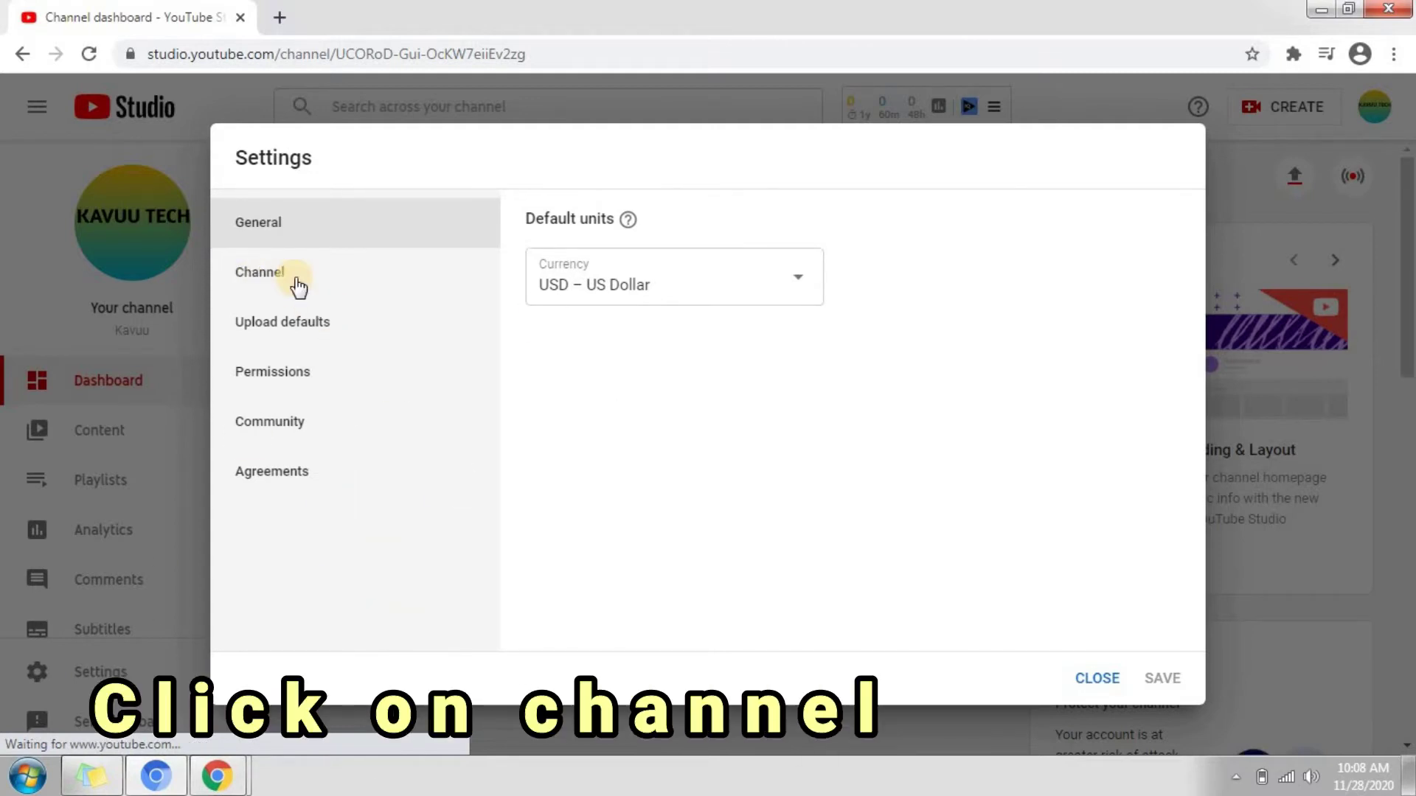
pyautogui.click(252, 279)
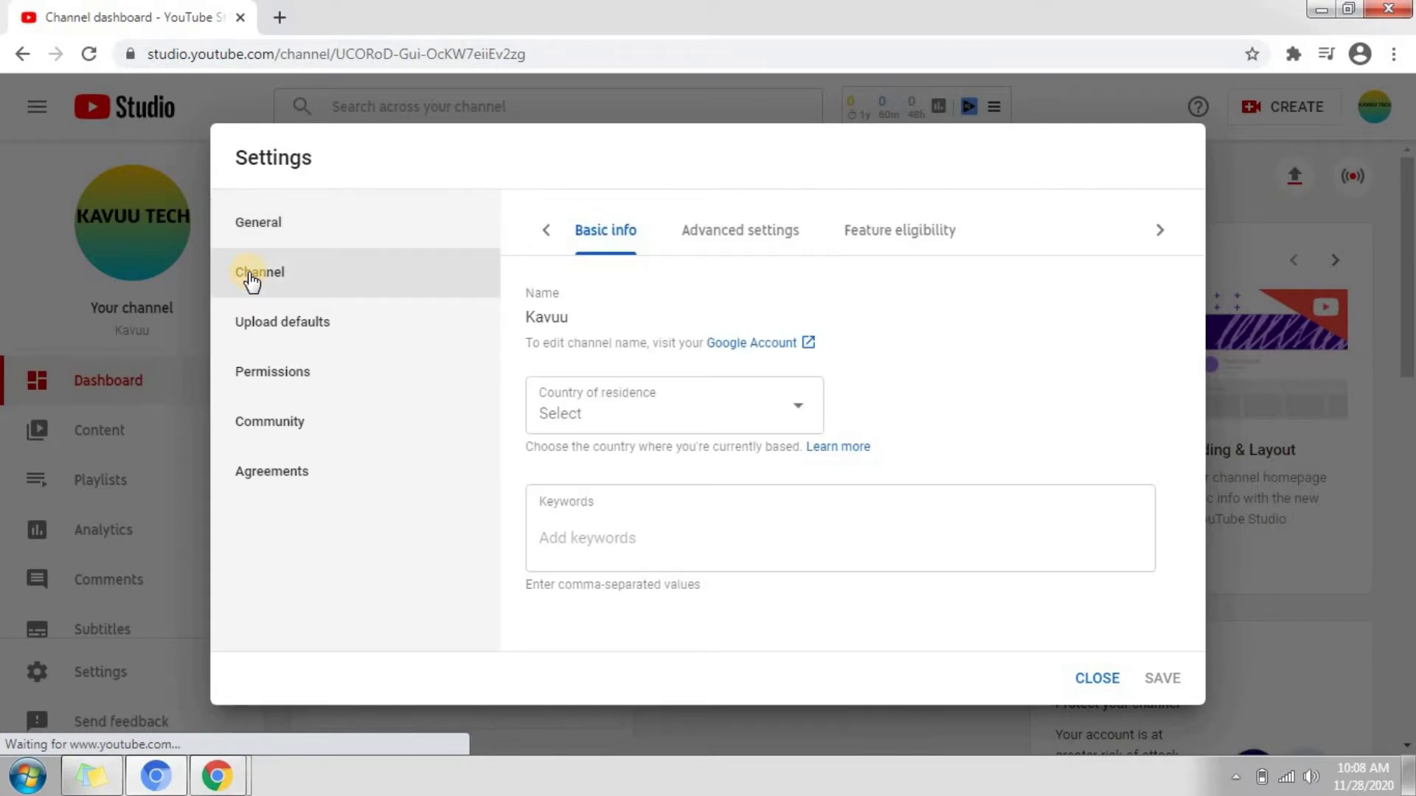
pyautogui.click(688, 239)
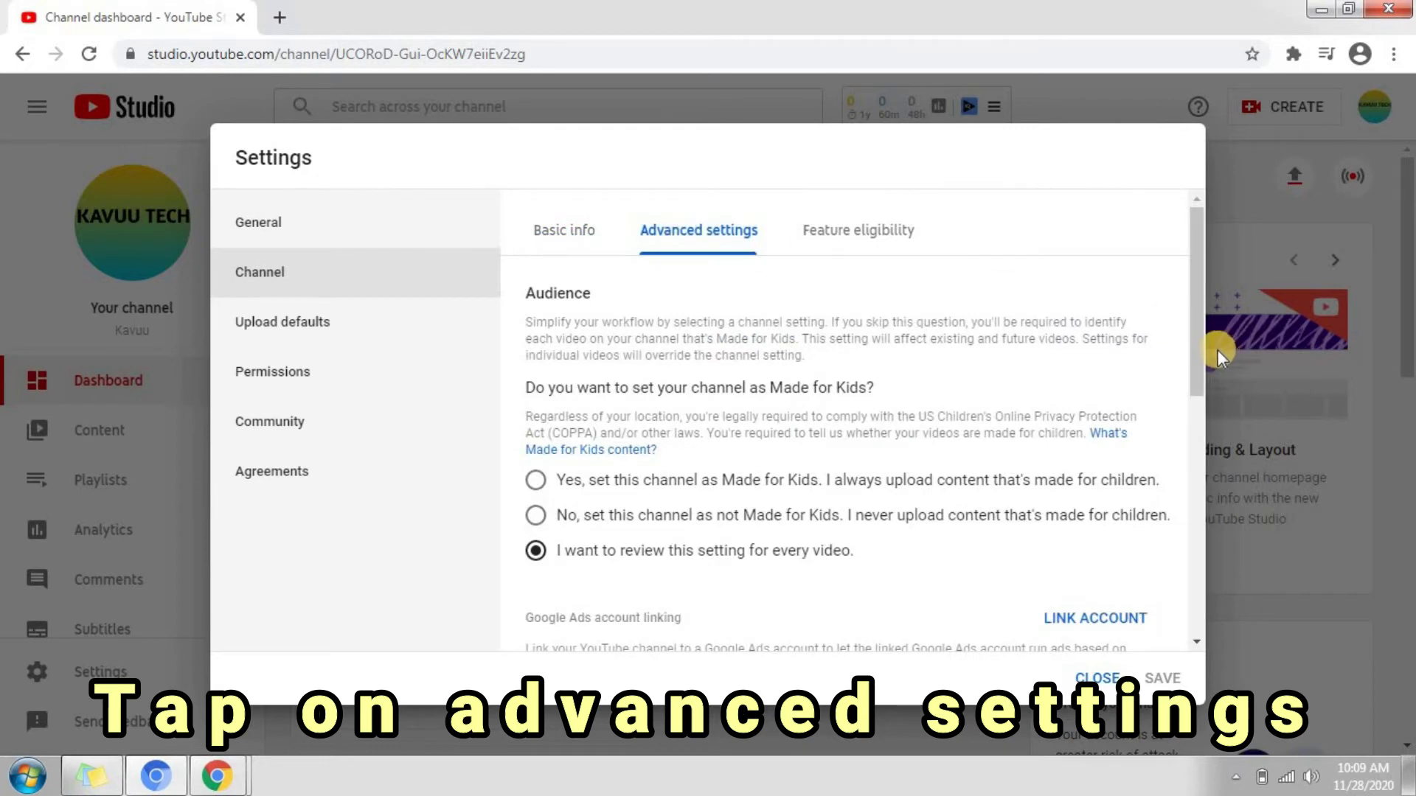
# - Go to Manage YouTube account under Other settings and view the account's advanced settings
pyautogui.moveTo(1201, 331); pyautogui.dragTo(1202, 594)
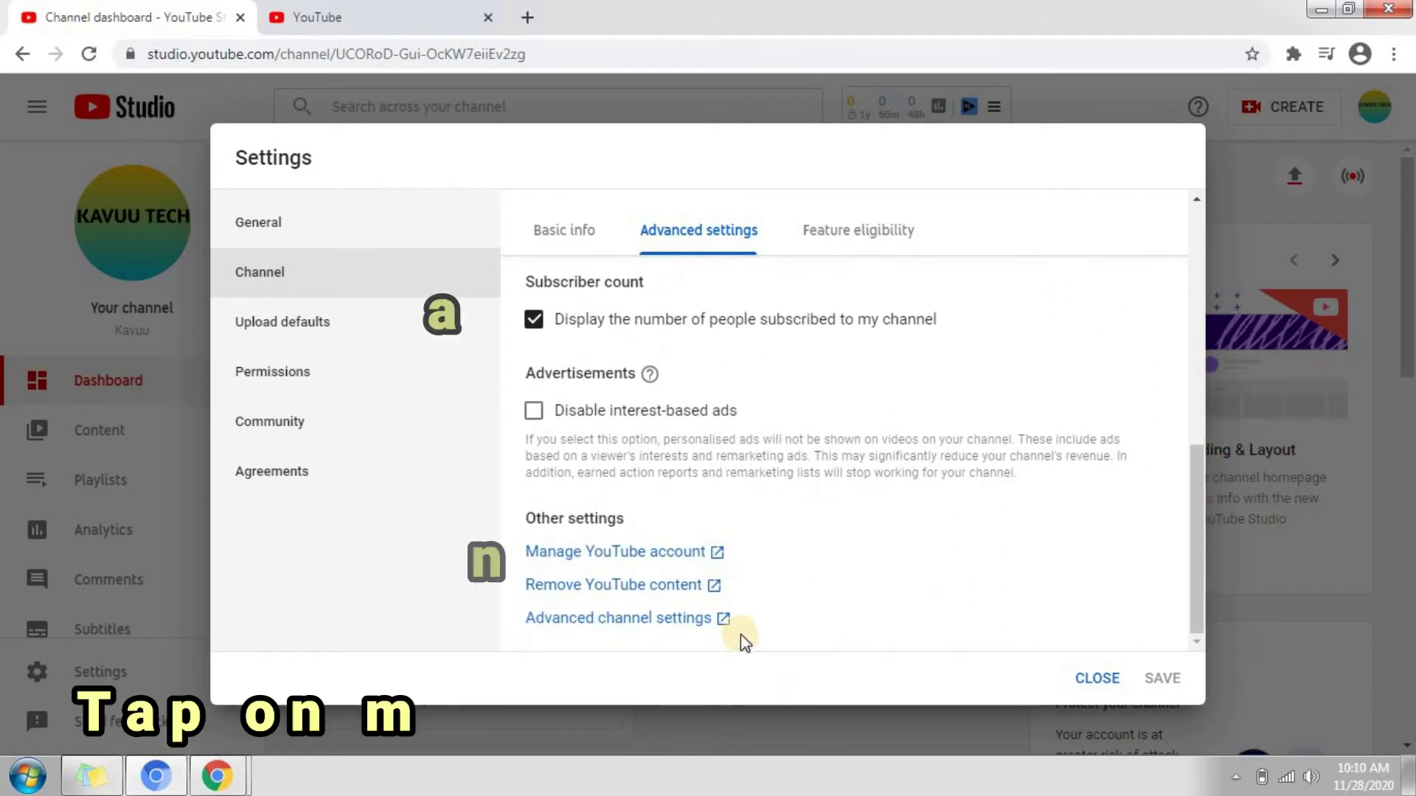
pyautogui.click(620, 550)
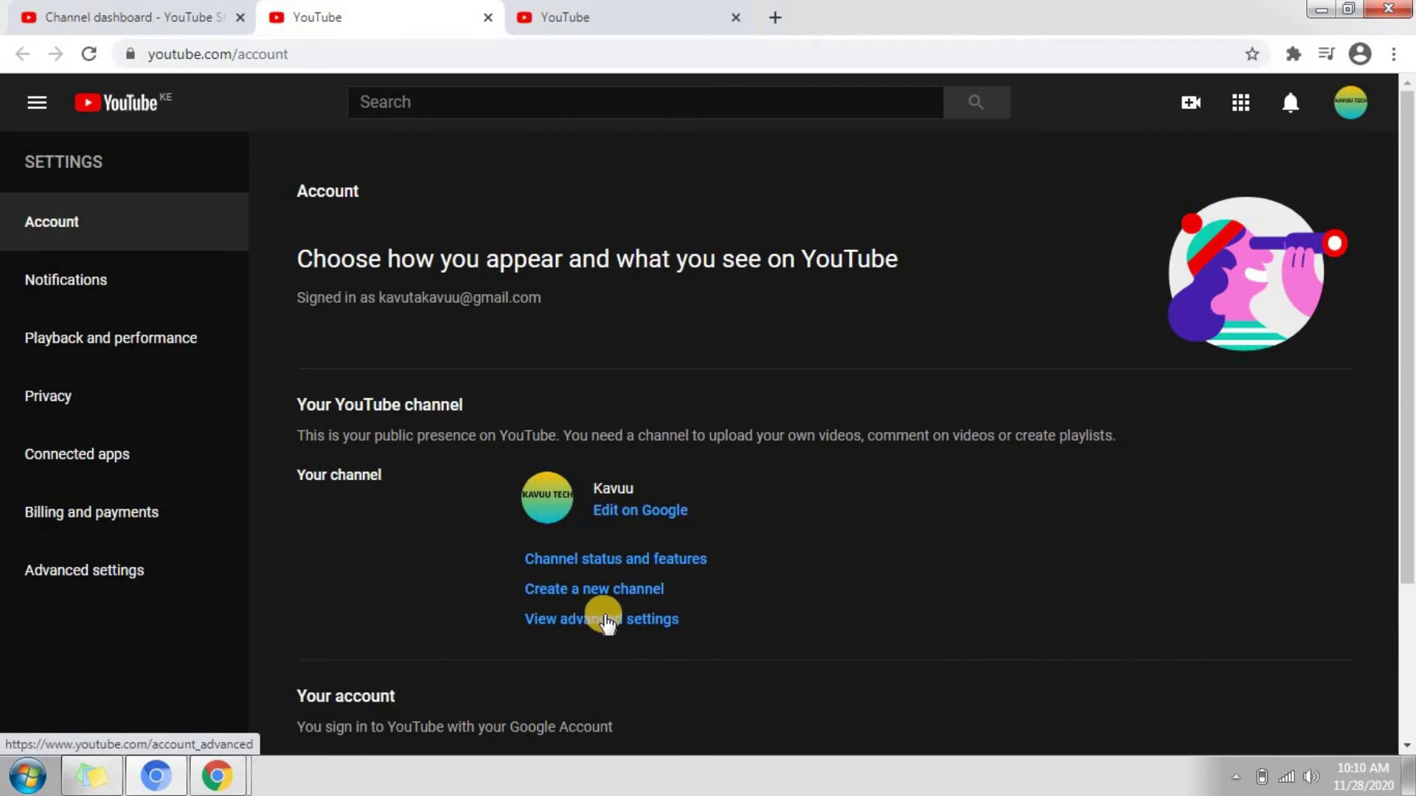
pyautogui.click(599, 622)
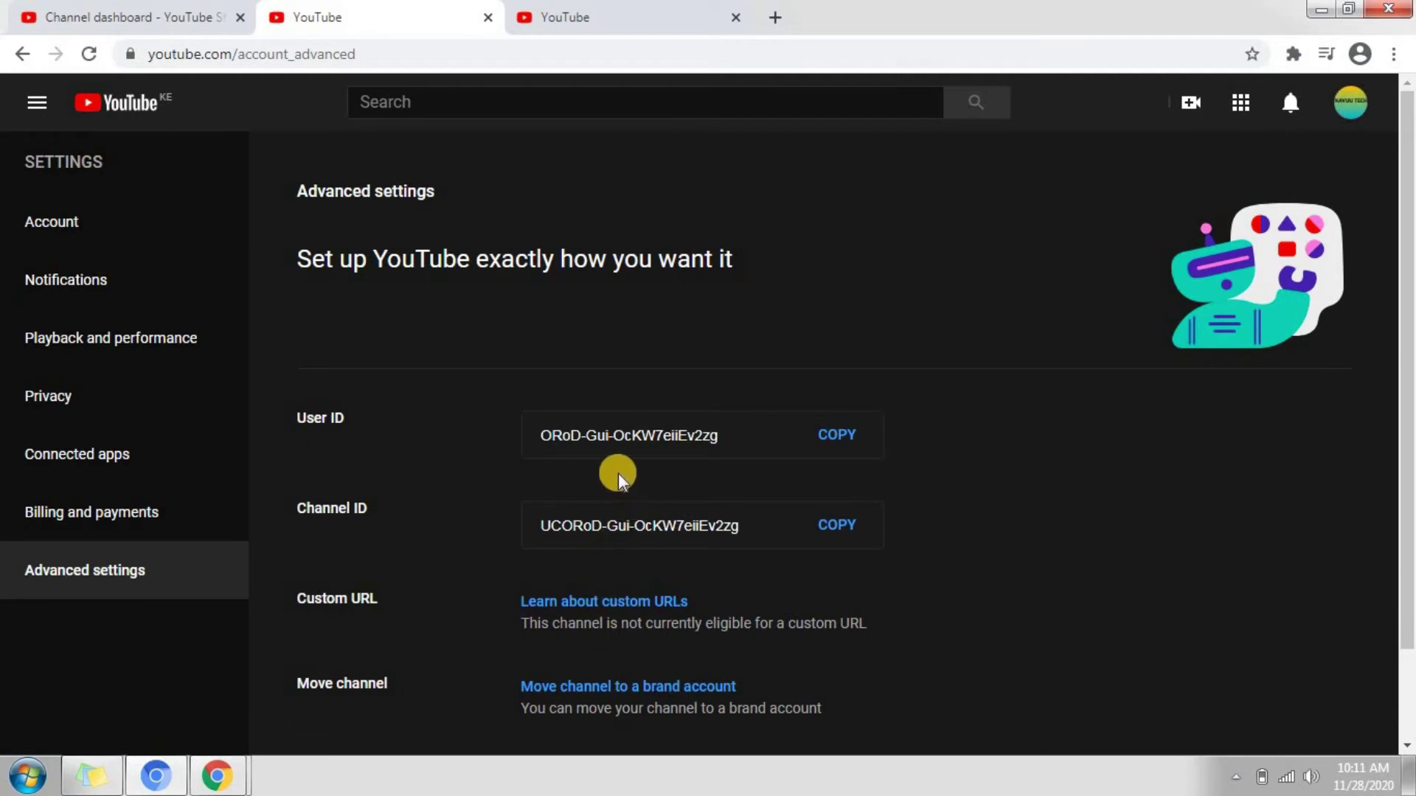
# - Copy the User ID to the clipboard and highlight the Channel ID for viewing
pyautogui.click(518, 432)
pyautogui.moveTo(736, 433); pyautogui.dragTo(538, 433)
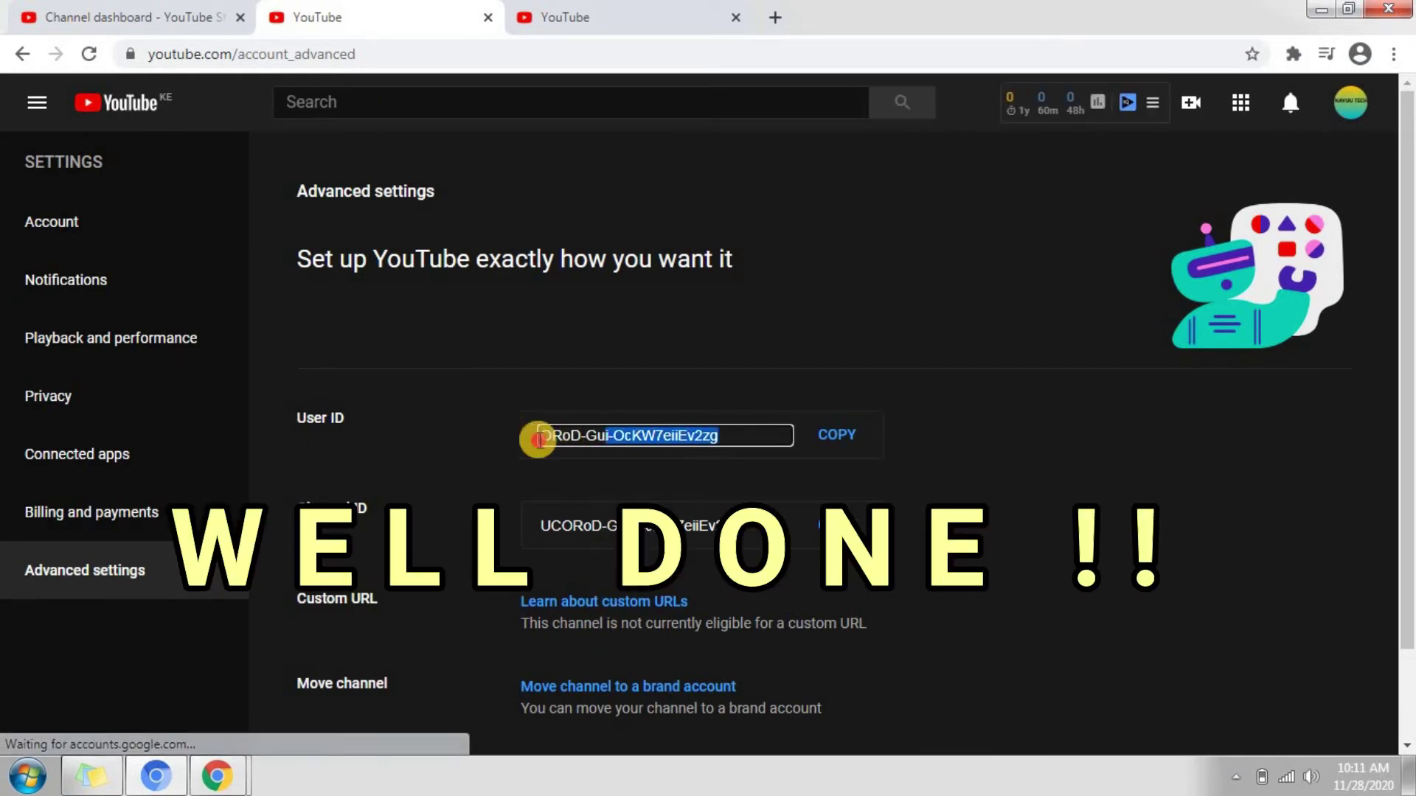
pyautogui.click(521, 442)
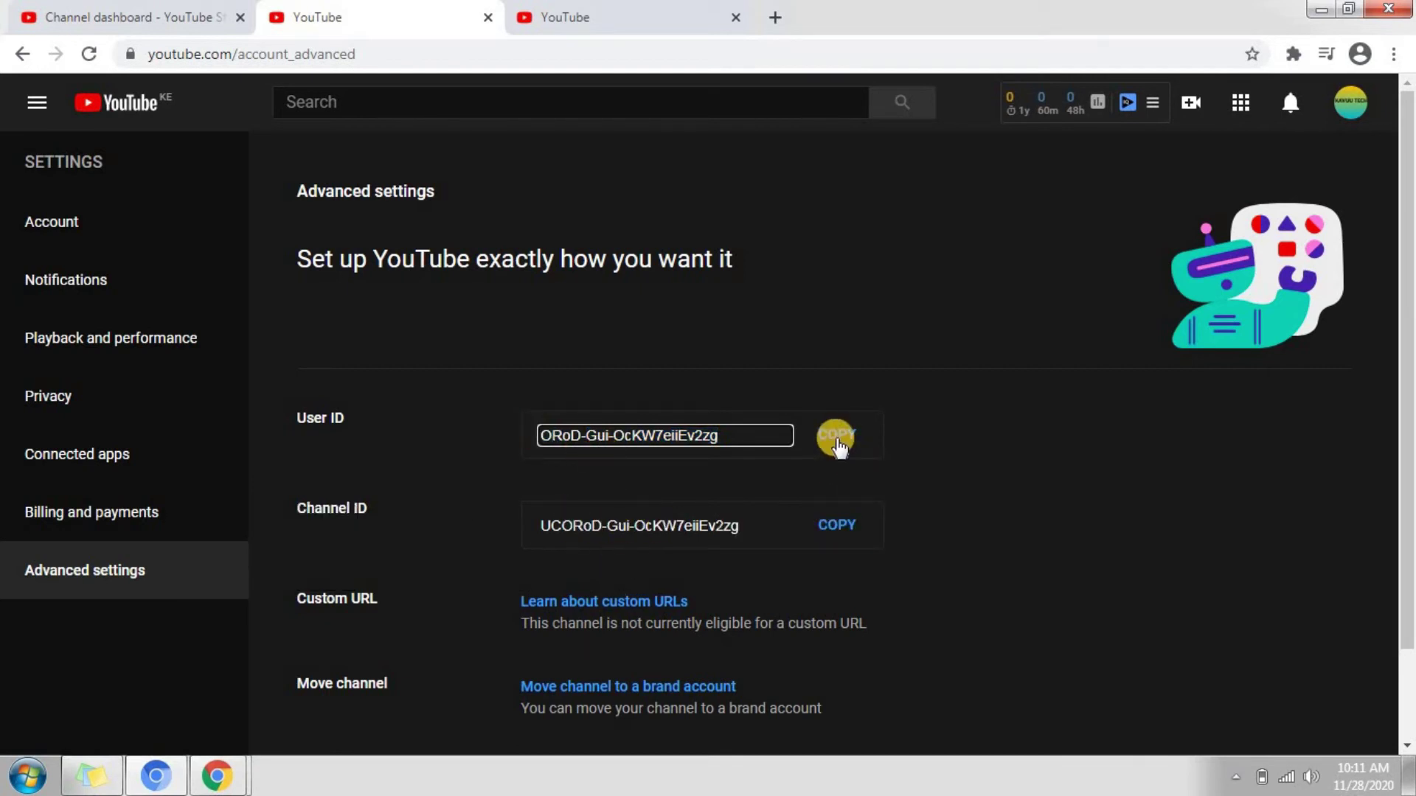
pyautogui.click(838, 441)
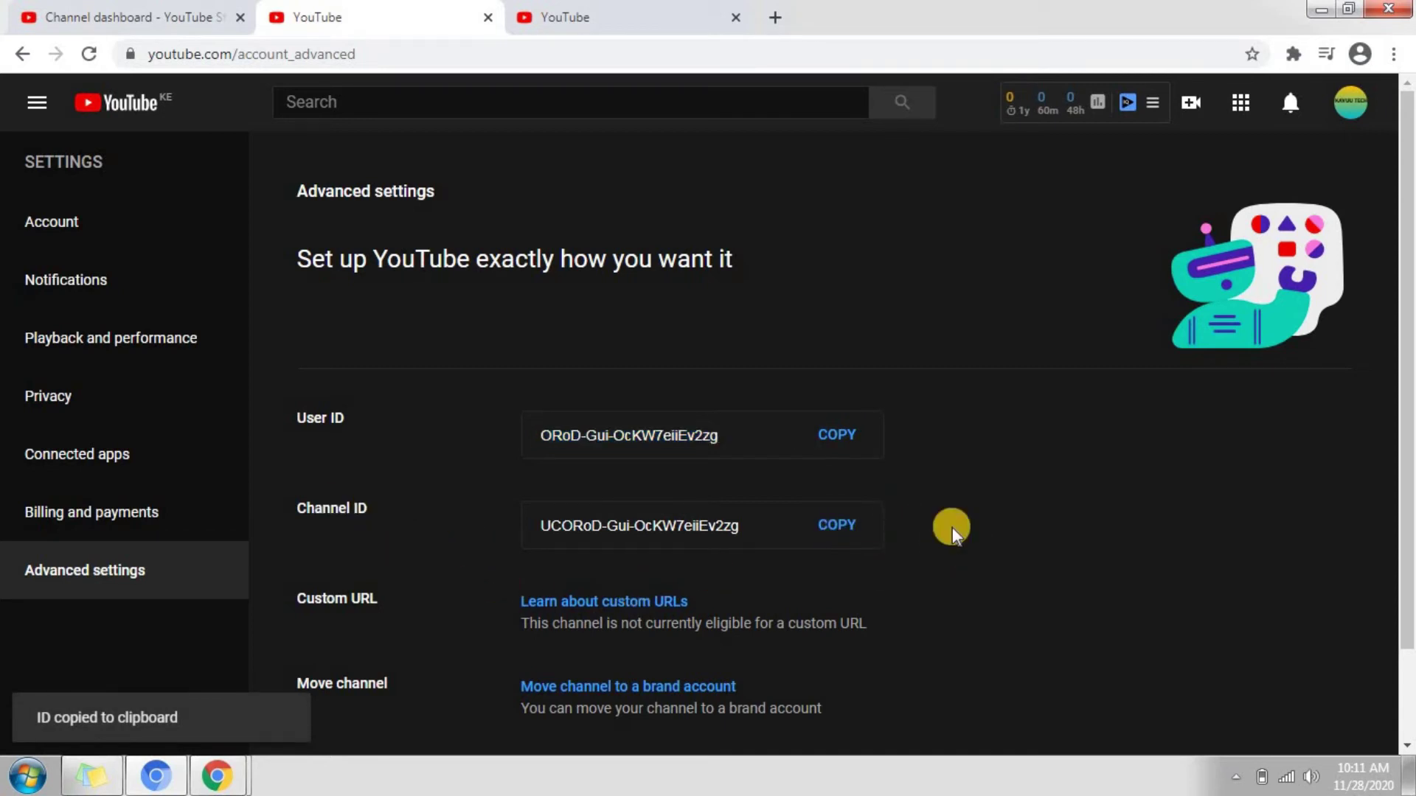
pyautogui.tripleClick(581, 529)
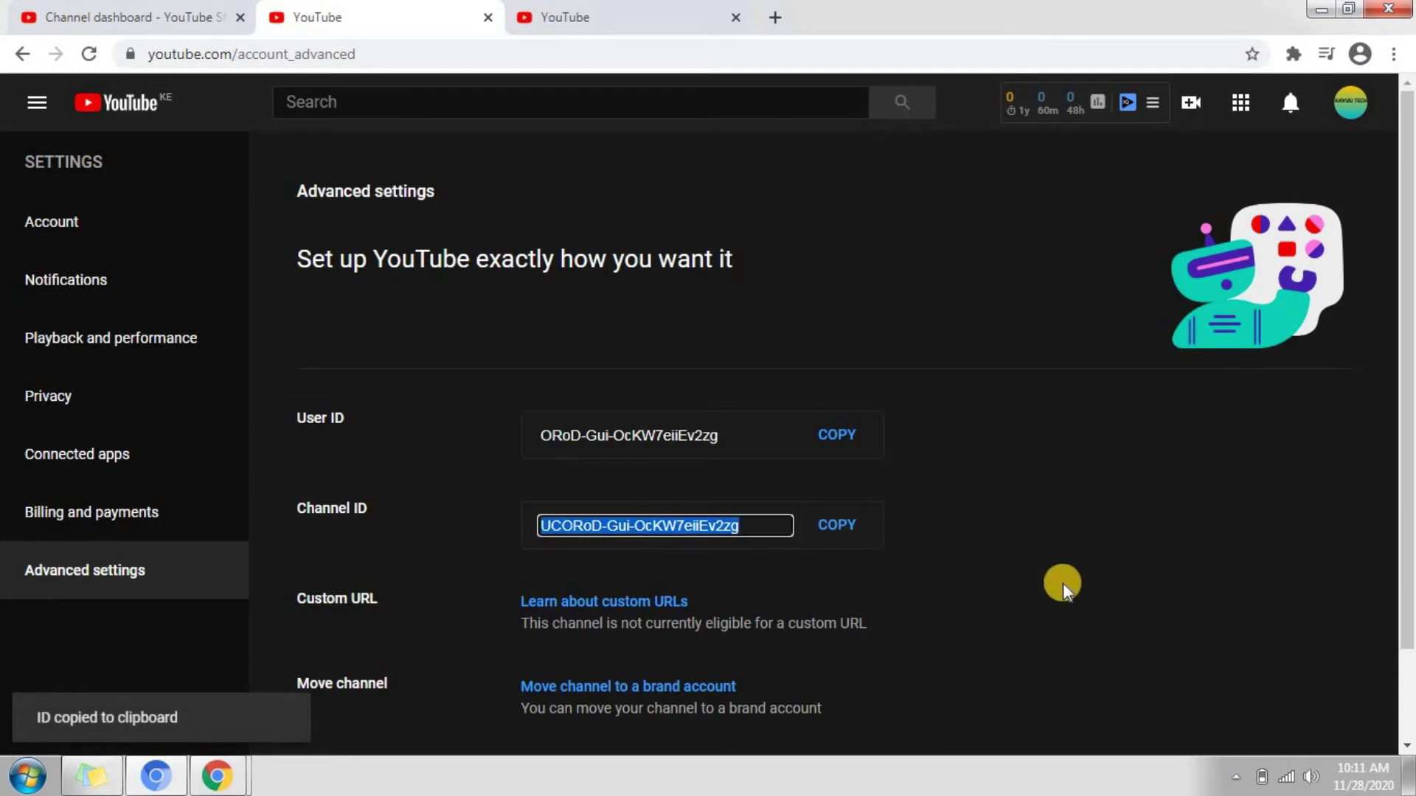
pyautogui.click(794, 659)
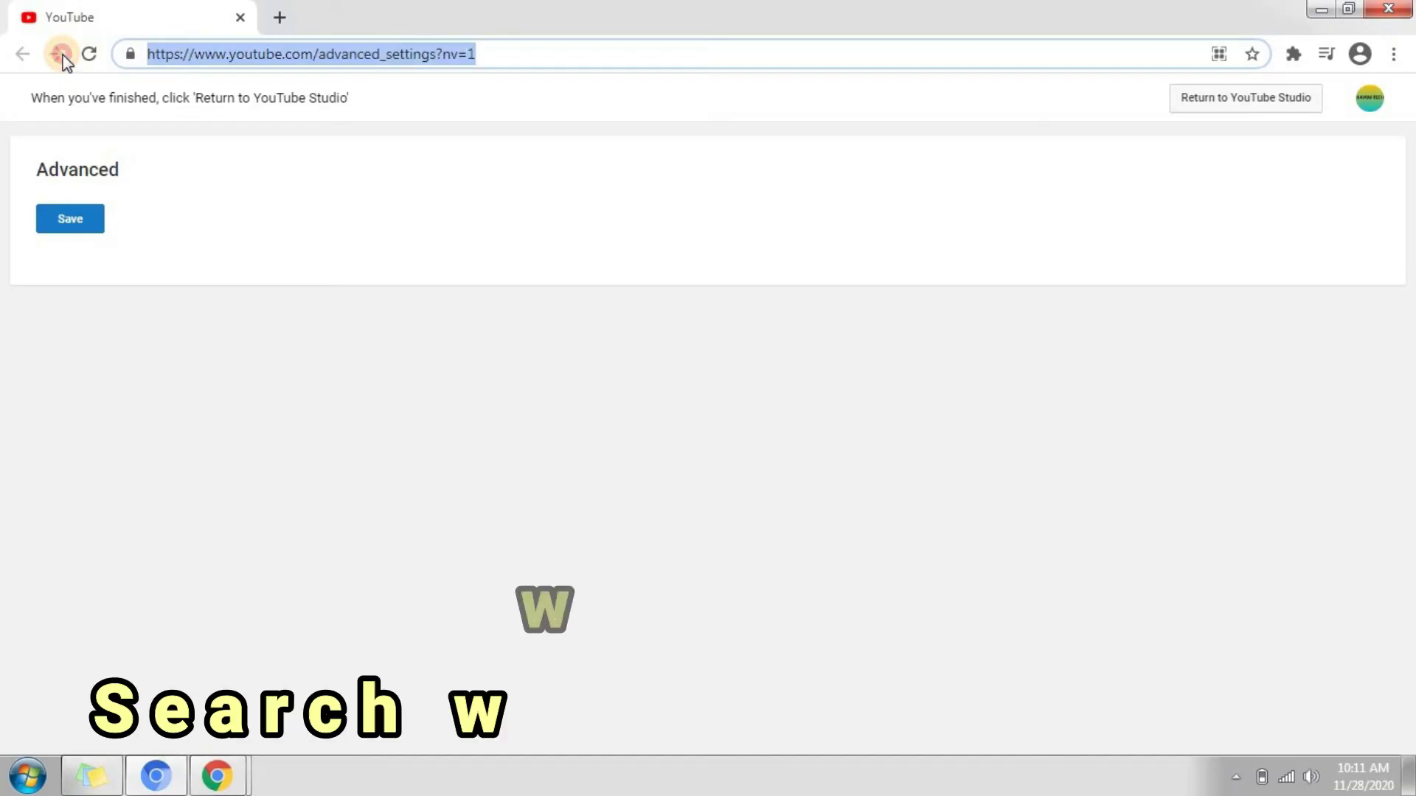
# - Return to the youtube.com home page from the old advanced settings page
pyautogui.write('y')
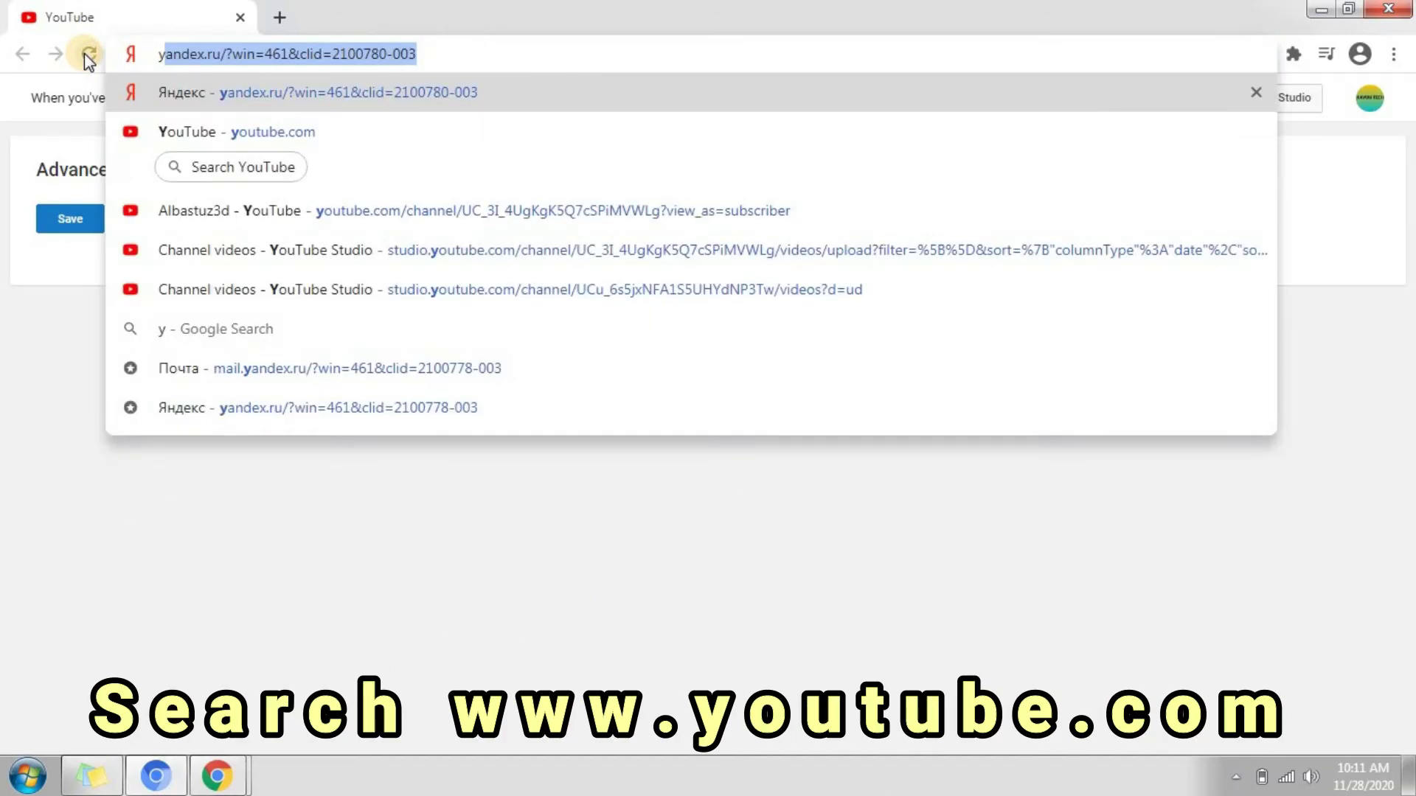
pyautogui.click(260, 172)
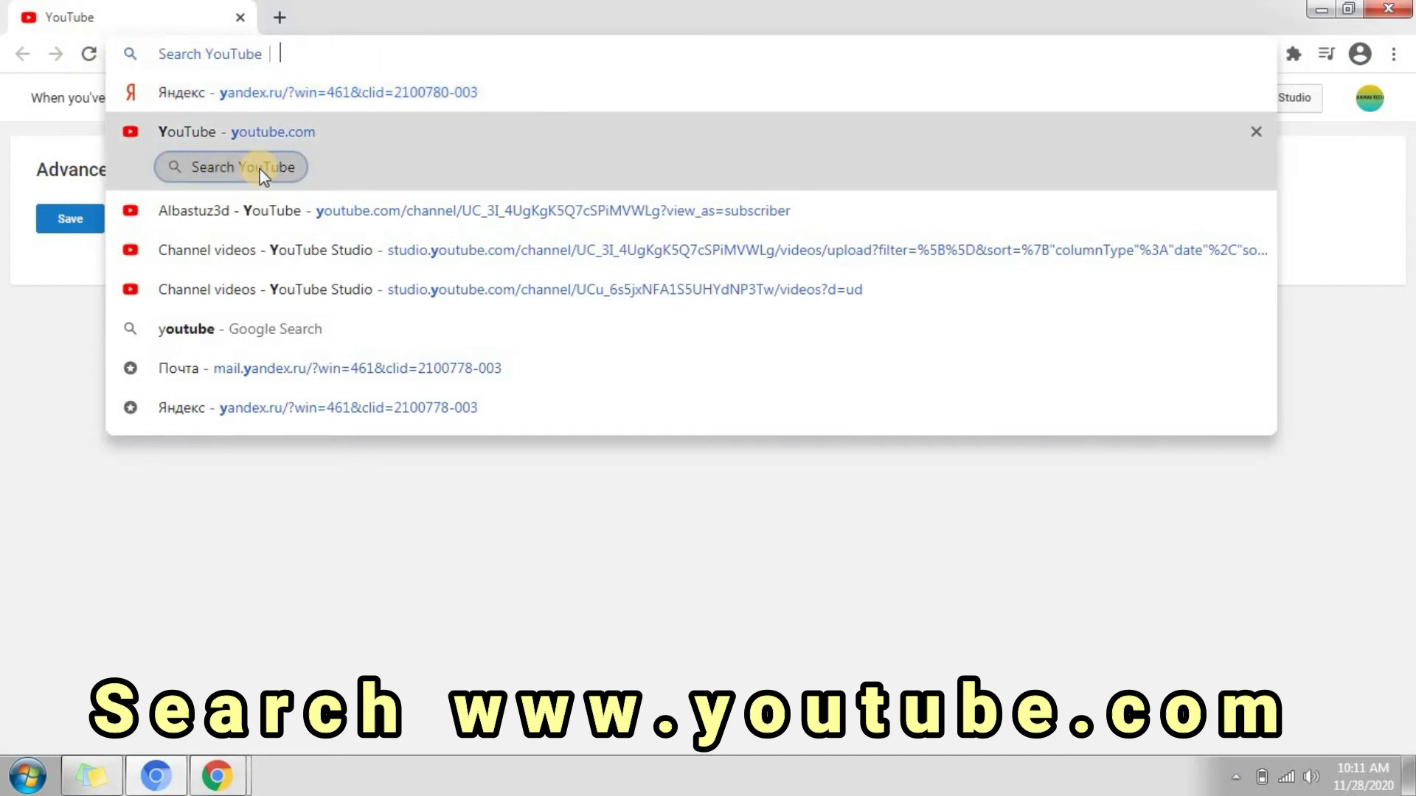
pyautogui.click(192, 136)
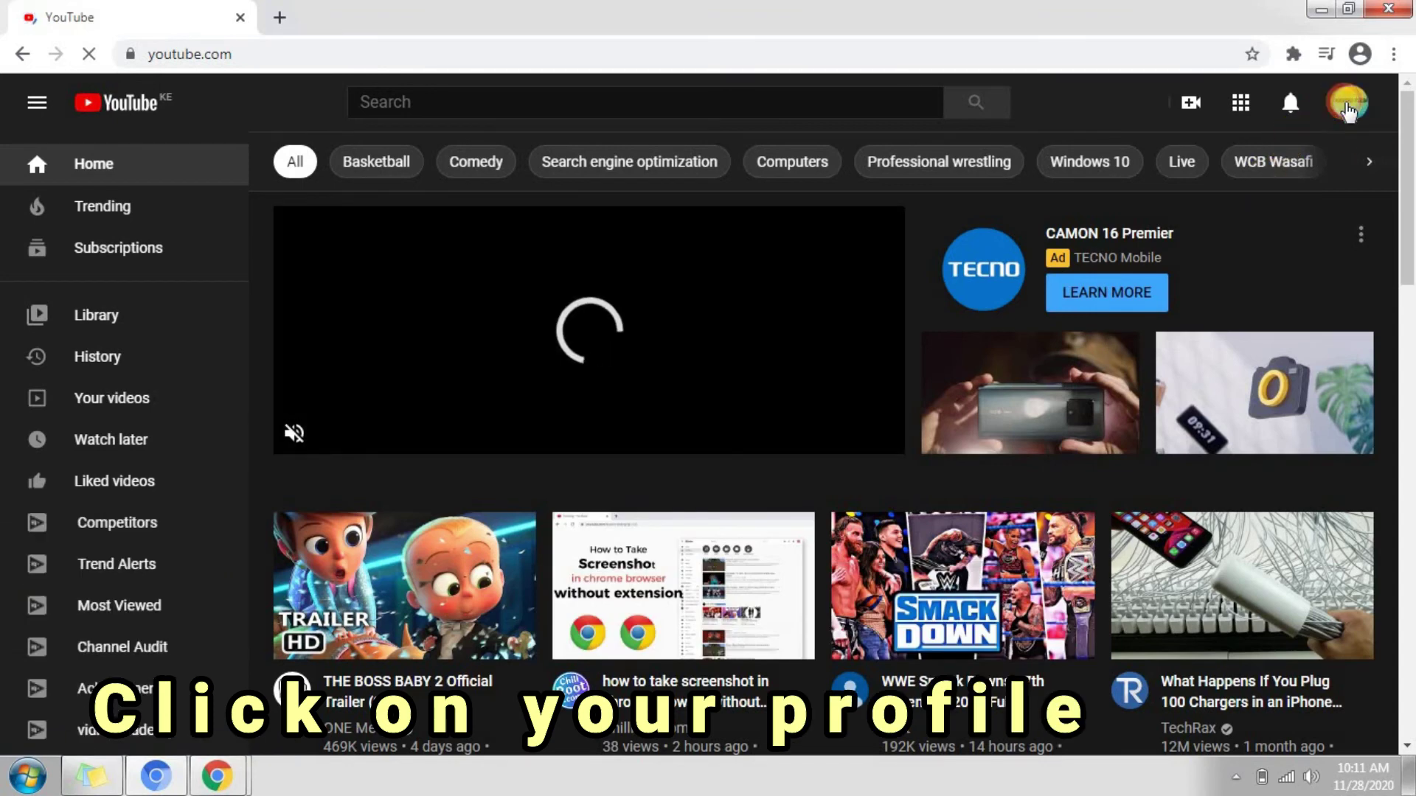
# - Open the YouTube account settings from the profile and show their Advanced settings page
pyautogui.click(1347, 110)
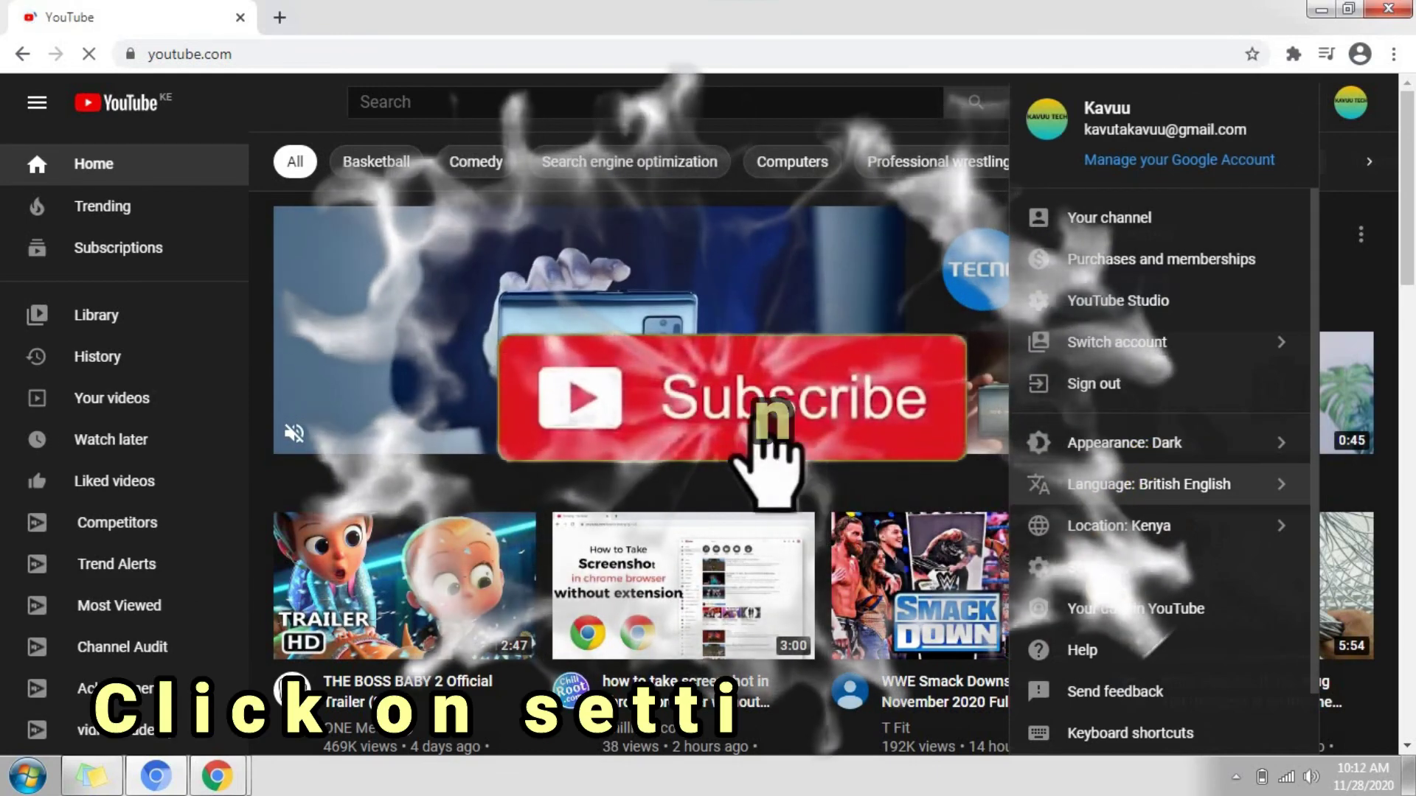
pyautogui.click(1089, 569)
pyautogui.click(1088, 569)
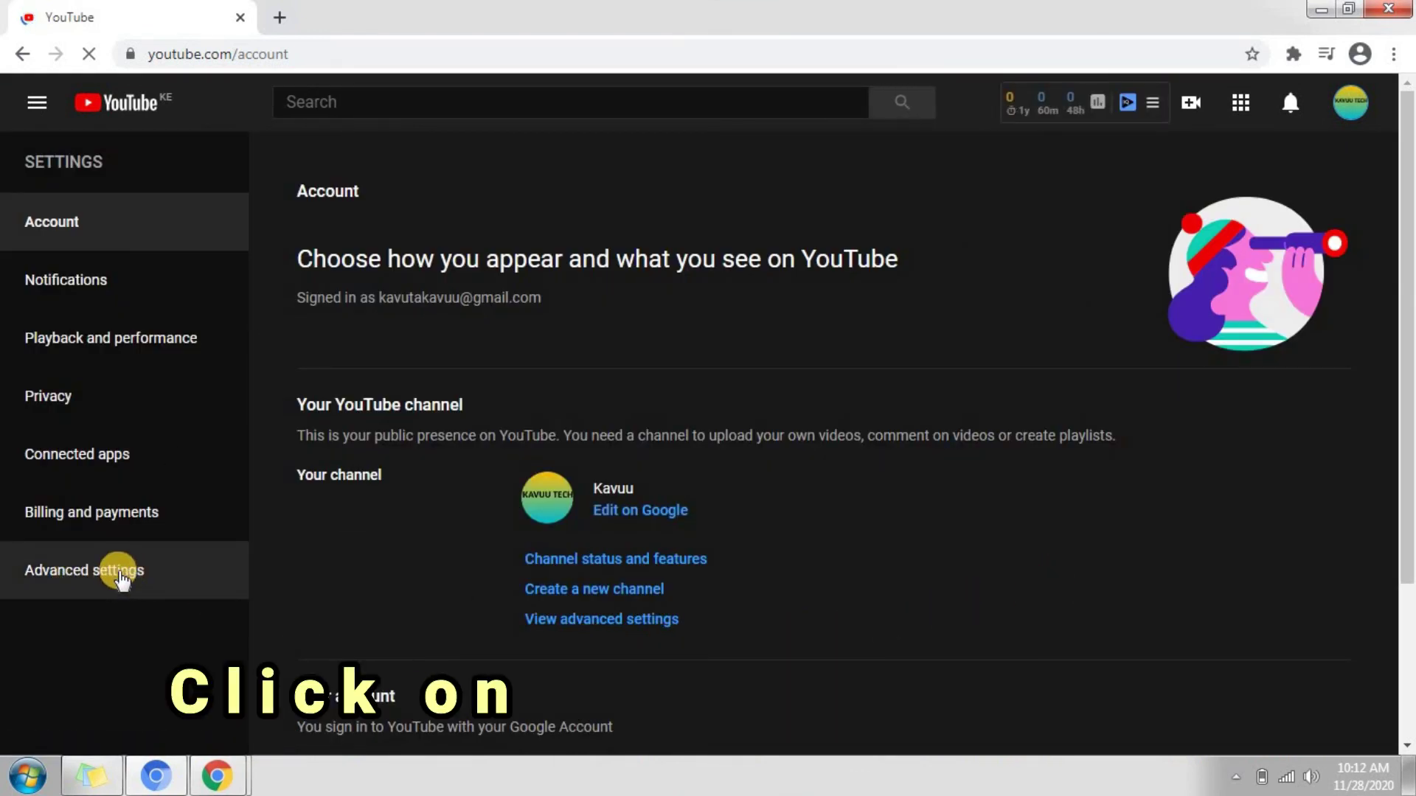
pyautogui.click(100, 577)
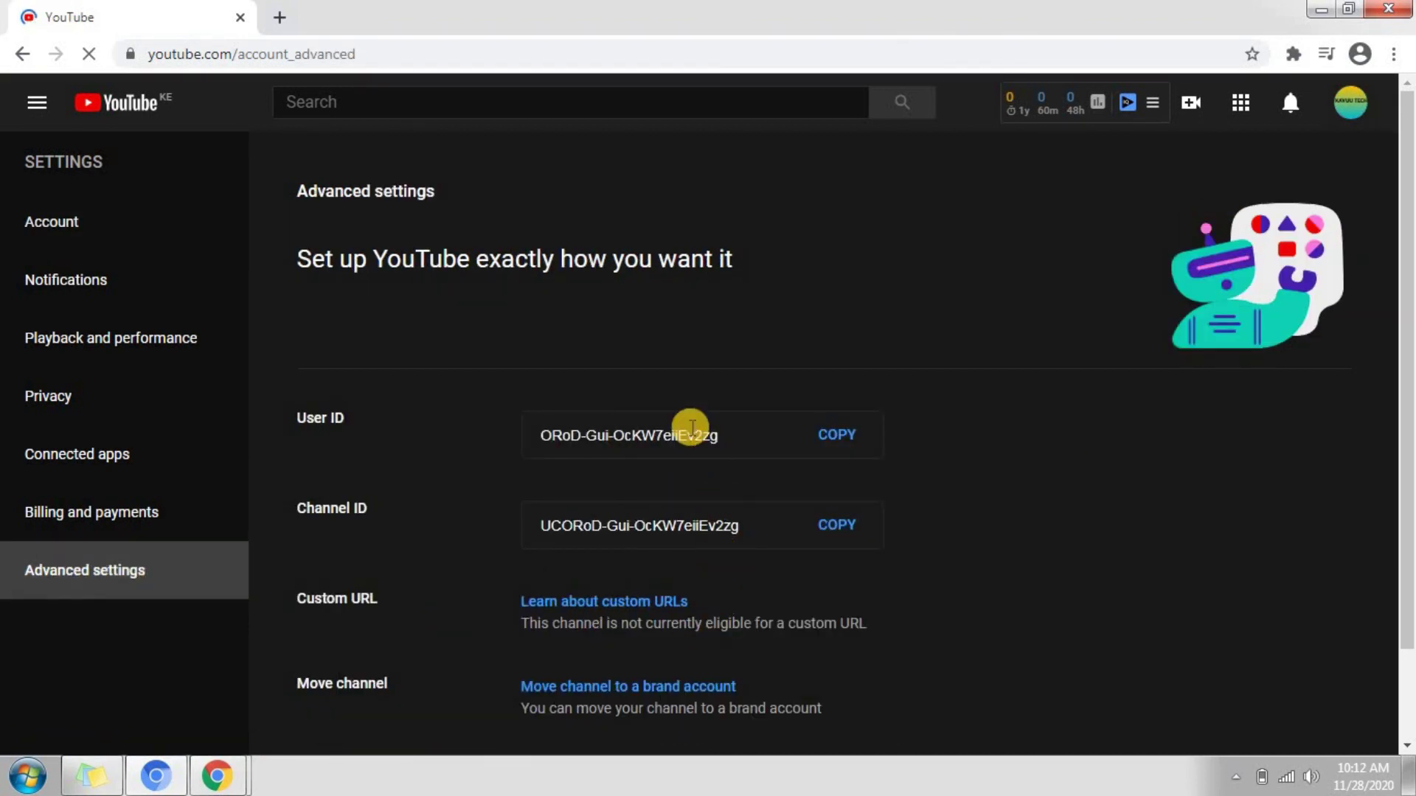
# - Highlight the User ID on the Advanced settings page for viewing and clear the selection
pyautogui.moveTo(538, 411); pyautogui.dragTo(1040, 457)
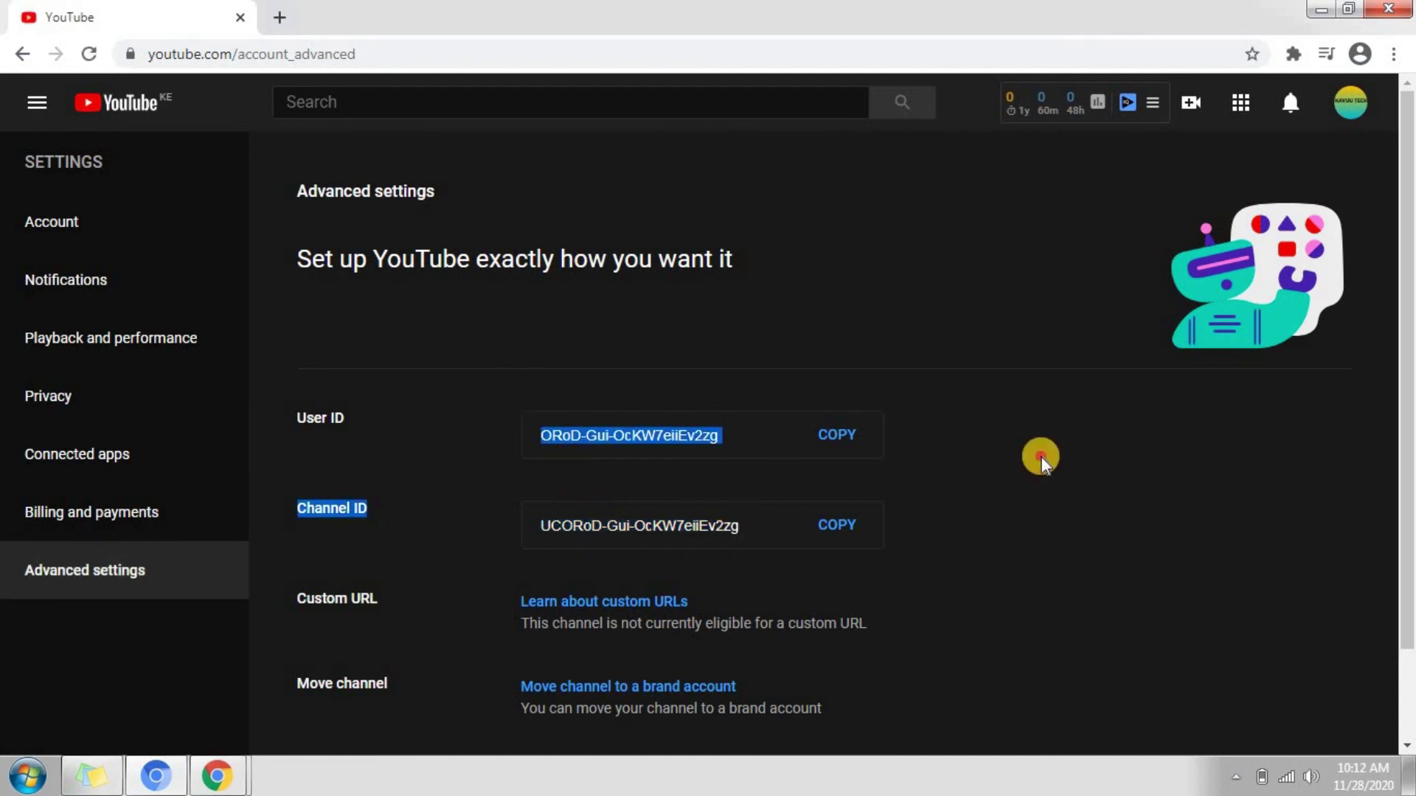
pyautogui.click(723, 487)
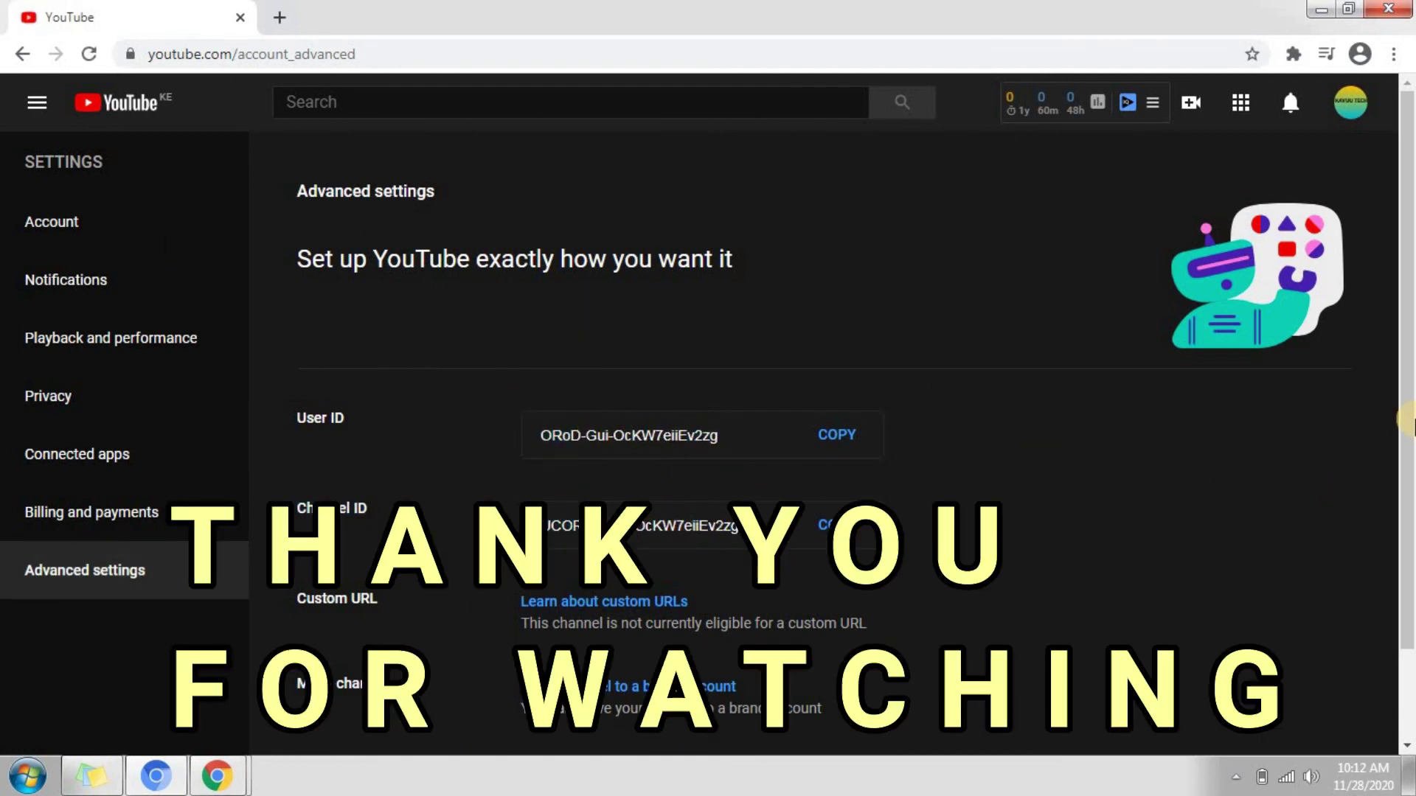
pyautogui.moveTo(1409, 286)
pyautogui.mouseDown()
pyautogui.moveTo(1409, 368)
pyautogui.moveTo(1408, 258)
pyautogui.mouseUp()
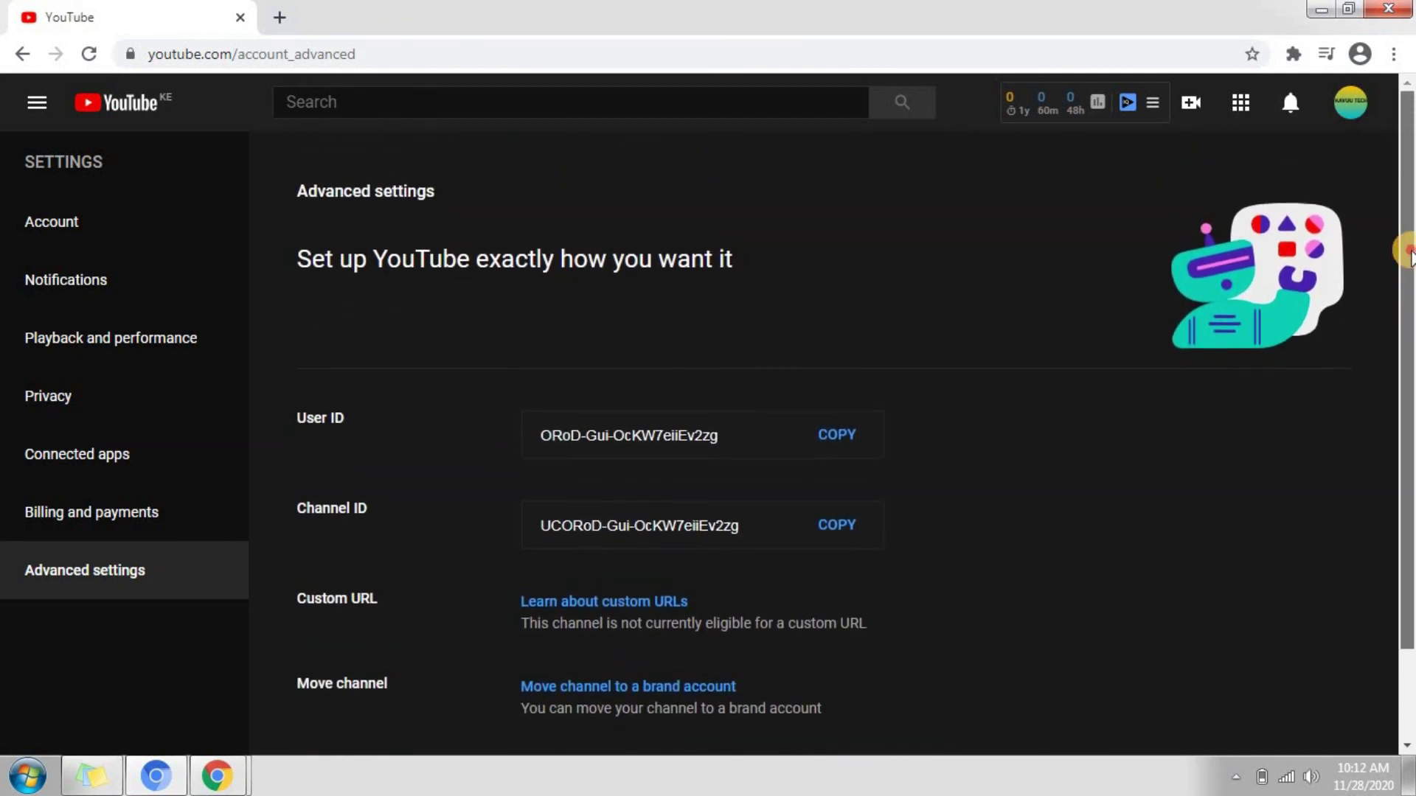